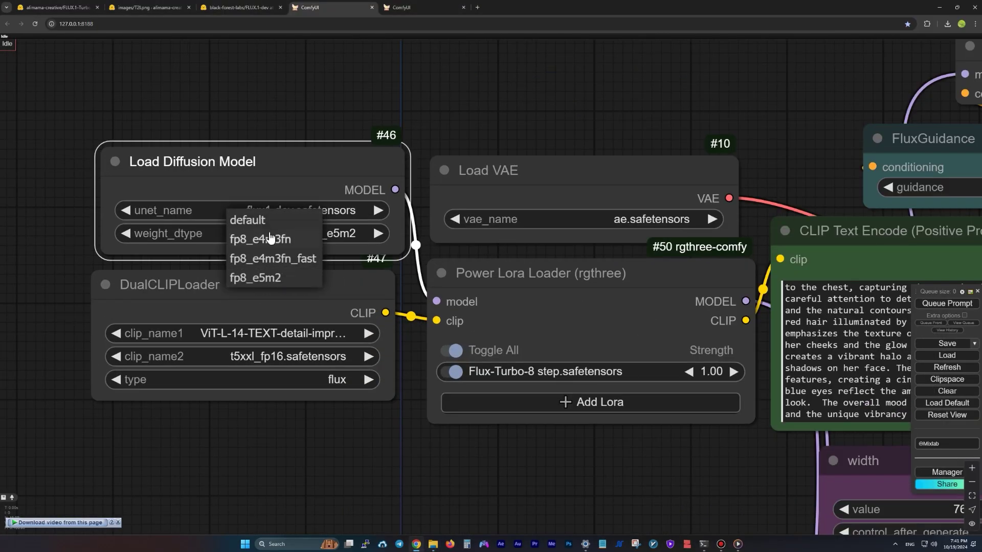
Cycle the Flux Dev weight_dtype through fp8_e4m3fn, fp8_e4m3fn_fast and fp8_e5m2, then reset it to default.
{"action": "left_click", "coordinate": [247, 219]}
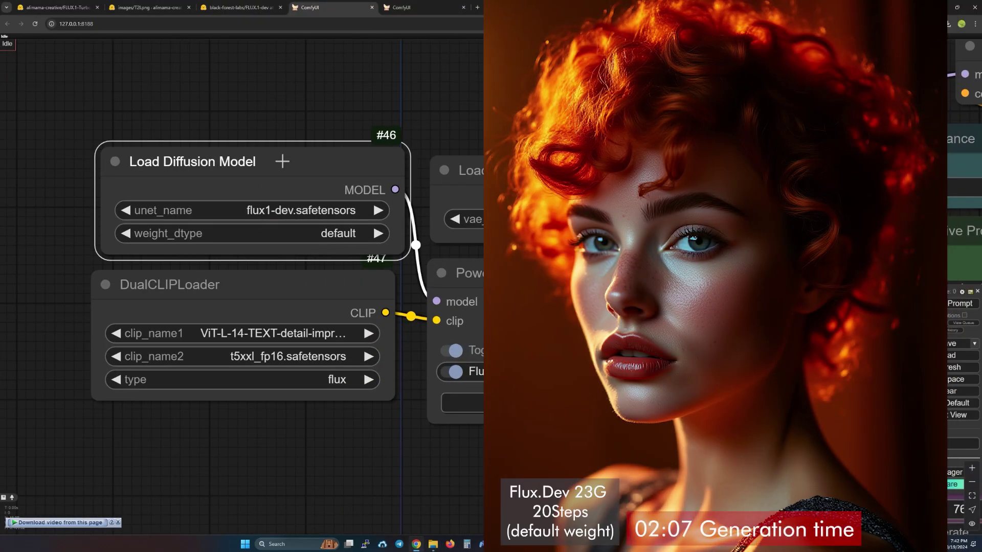
{"action": "scroll", "coordinate": [332, 269], "scroll_direction": "down", "scroll_amount": 2}
{"action": "left_click", "coordinate": [327, 242]}
{"action": "left_click", "coordinate": [328, 241]}
{"action": "left_click", "coordinate": [329, 244]}
{"action": "left_click", "coordinate": [338, 255]}
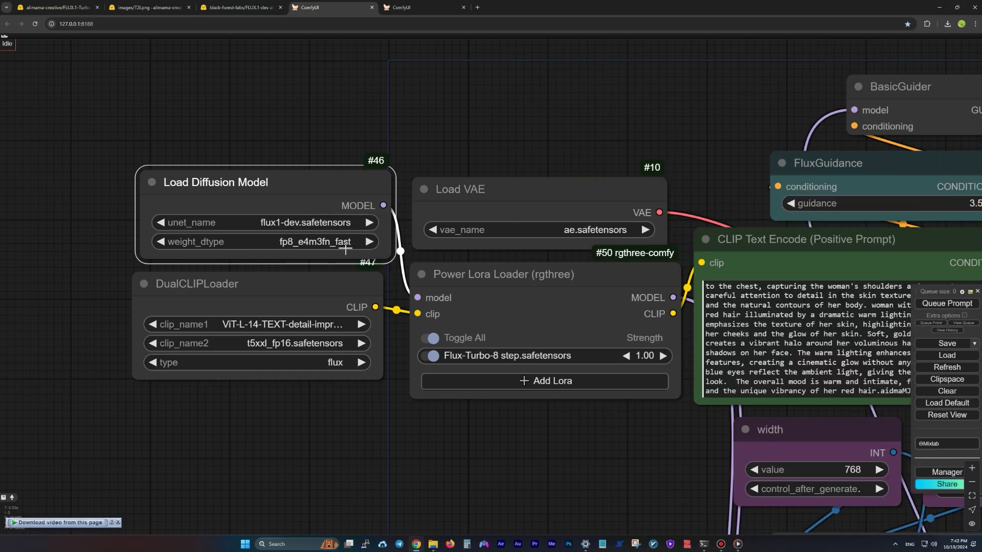
{"action": "left_click", "coordinate": [353, 242]}
{"action": "left_click", "coordinate": [329, 277]}
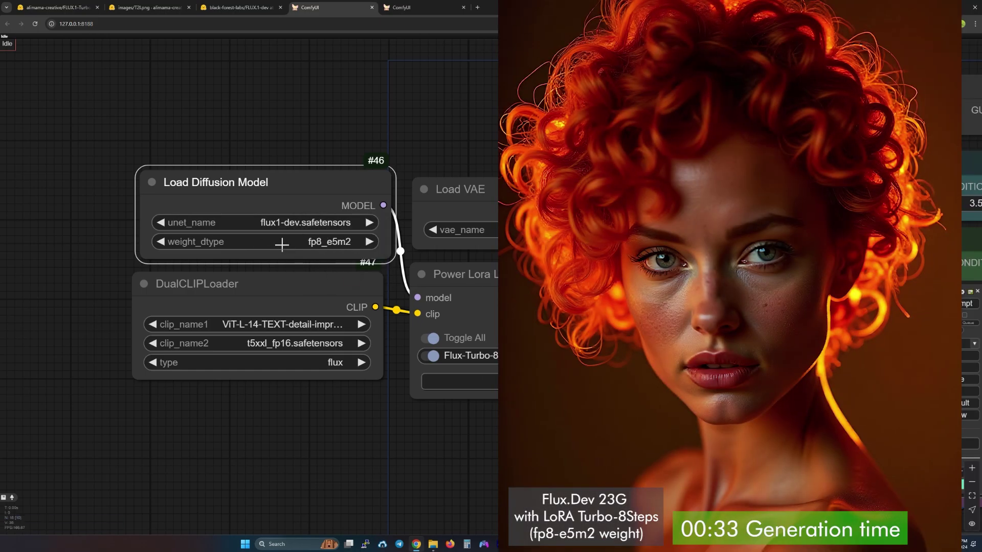
{"action": "scroll", "coordinate": [362, 353], "scroll_direction": "down", "scroll_amount": 4}
{"action": "left_click", "coordinate": [205, 219]}
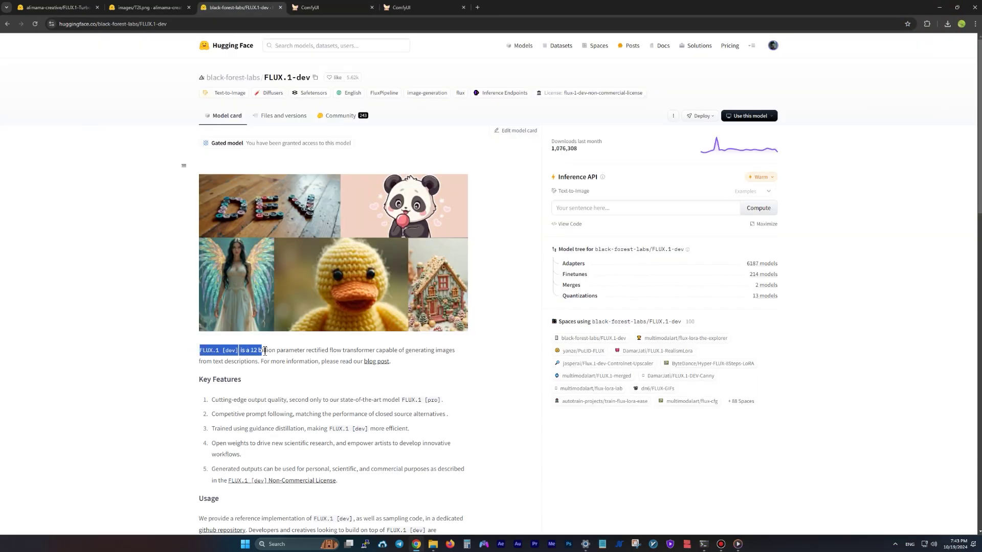
Queue the flux1-dev workflow with the Flux-Turbo-8 step LoRA at 1.00 strength.
{"action": "left_click_drag", "start_coordinate": [263, 351], "coordinate": [281, 351]}
{"action": "left_click", "coordinate": [320, 8]}
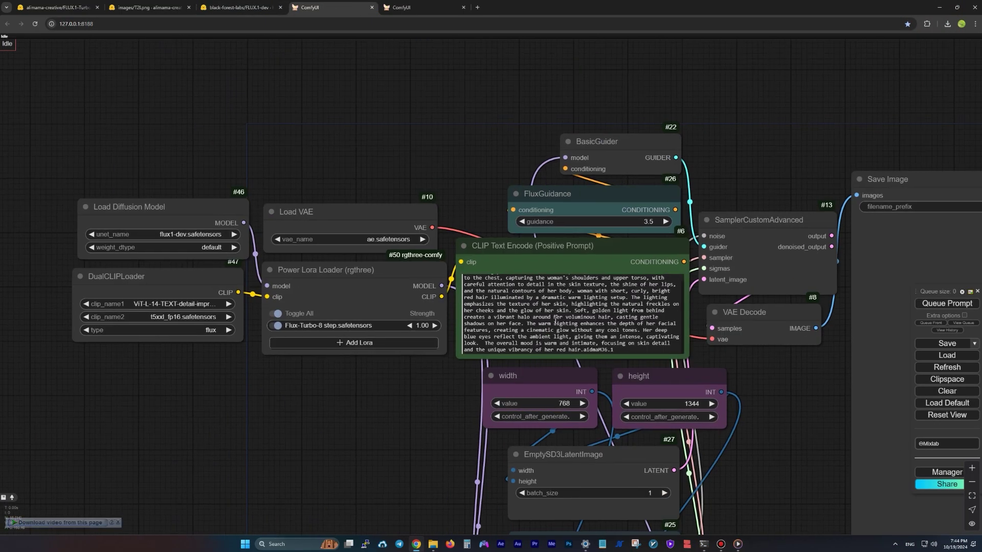
{"action": "scroll", "coordinate": [259, 368], "scroll_direction": "down", "scroll_amount": 1}
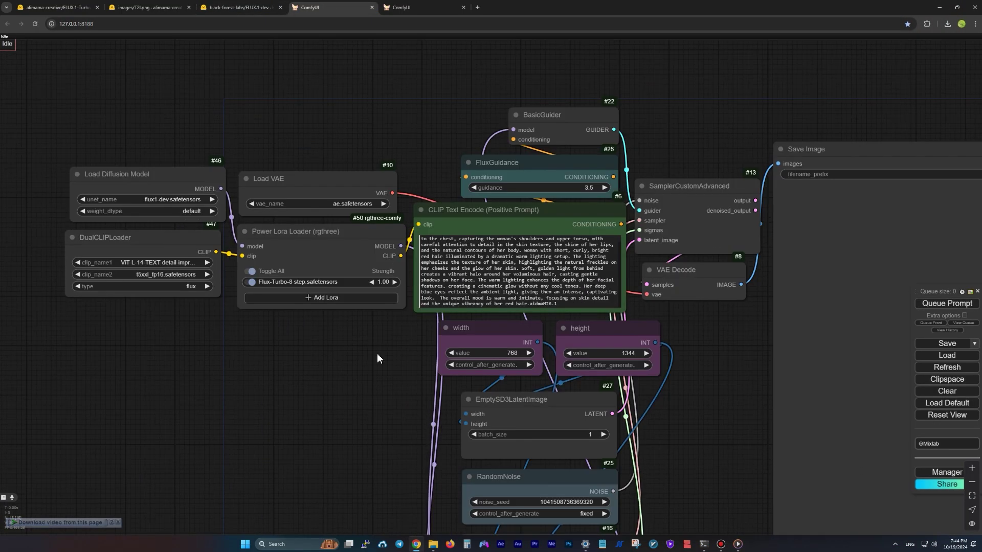
{"action": "key", "text": "ctrl+Return"}
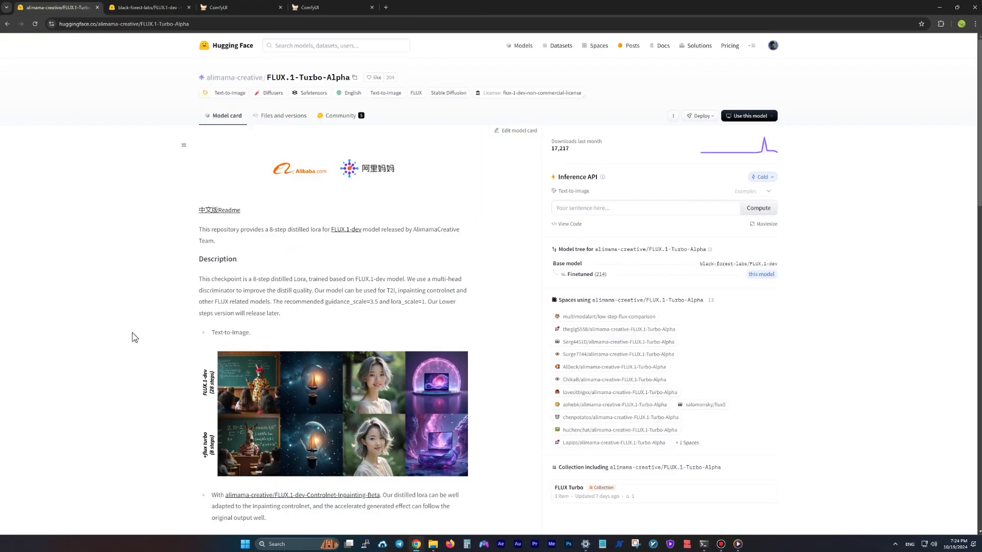
Browse the FLUX.1-Turbo-Alpha model card and open its T2I.png comparison of 28-step dev versus 8-step turbo.
{"action": "scroll", "coordinate": [134, 338], "scroll_direction": "down", "scroll_amount": 1}
{"action": "scroll", "coordinate": [134, 338], "scroll_direction": "up", "scroll_amount": 1}
{"action": "left_click", "coordinate": [204, 23]}
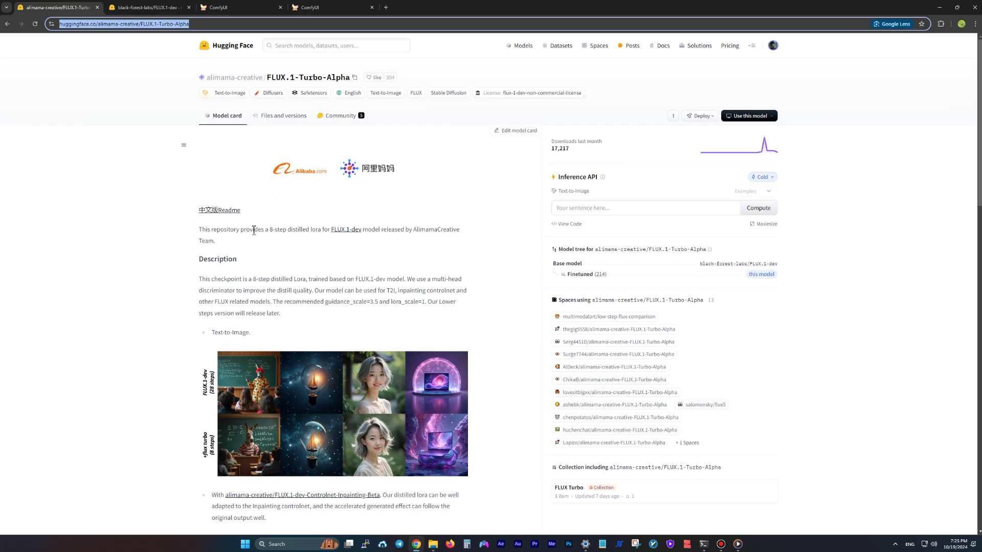
{"action": "scroll", "coordinate": [255, 241], "scroll_direction": "down", "scroll_amount": 4}
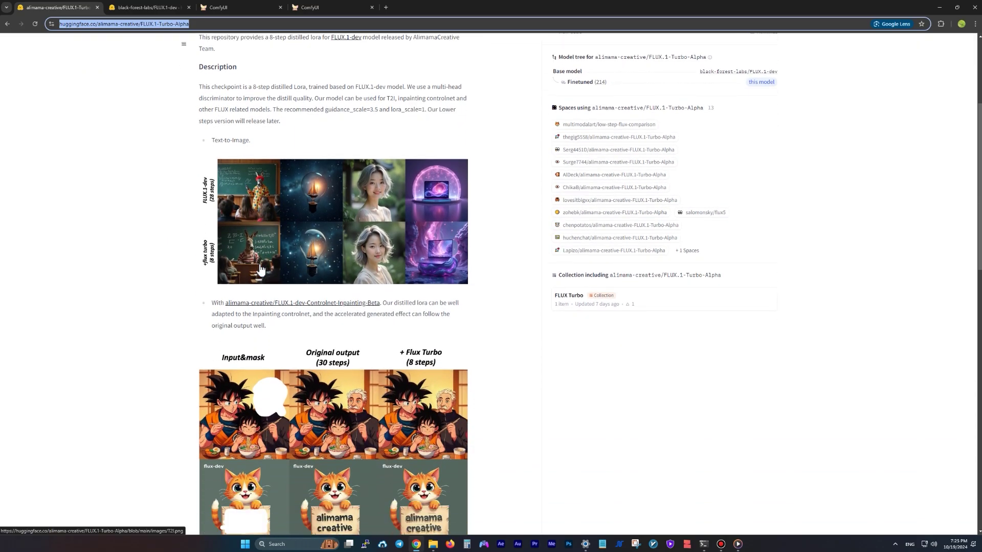
{"action": "scroll", "coordinate": [261, 269], "scroll_direction": "down", "scroll_amount": 2}
{"action": "scroll", "coordinate": [260, 269], "scroll_direction": "up", "scroll_amount": 1}
{"action": "left_click", "coordinate": [225, 235]}
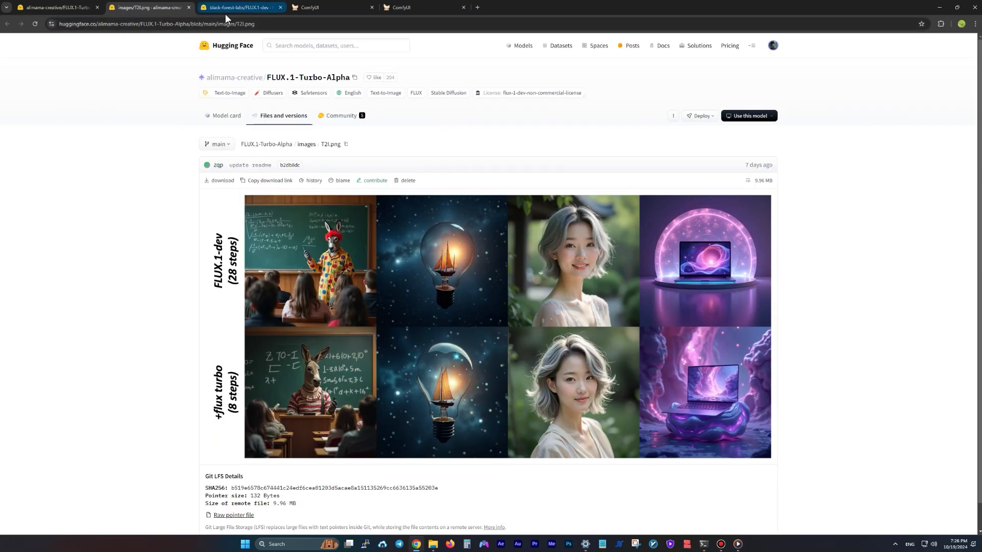
{"action": "left_click", "coordinate": [77, 7]}
{"action": "scroll", "coordinate": [276, 301], "scroll_direction": "down", "scroll_amount": 3}
{"action": "scroll", "coordinate": [246, 253], "scroll_direction": "up", "scroll_amount": 3}
{"action": "left_click", "coordinate": [149, 8]}
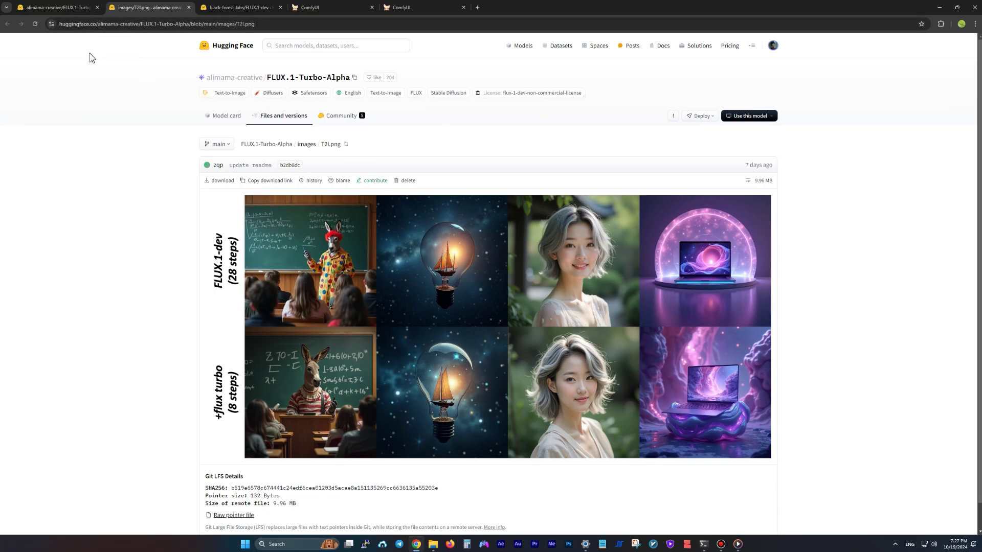
Show the Files and versions list of the FLUX.1-Turbo-Alpha repository.
{"action": "left_click", "coordinate": [61, 7]}
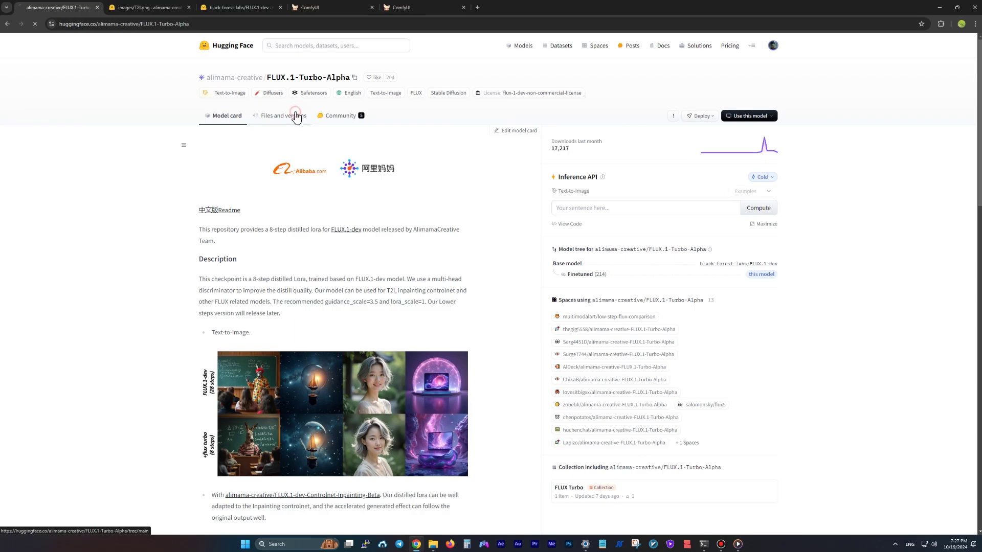
{"action": "left_click", "coordinate": [296, 116]}
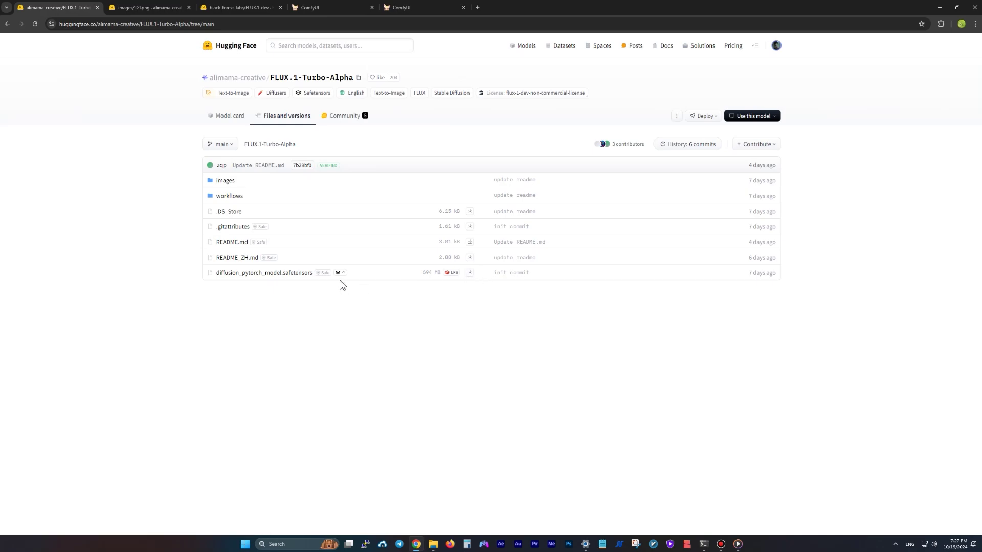
Browse File Explorer to ComfyUI_windows_portable > ComfyUI > models > loras.
{"action": "left_click", "coordinate": [432, 545]}
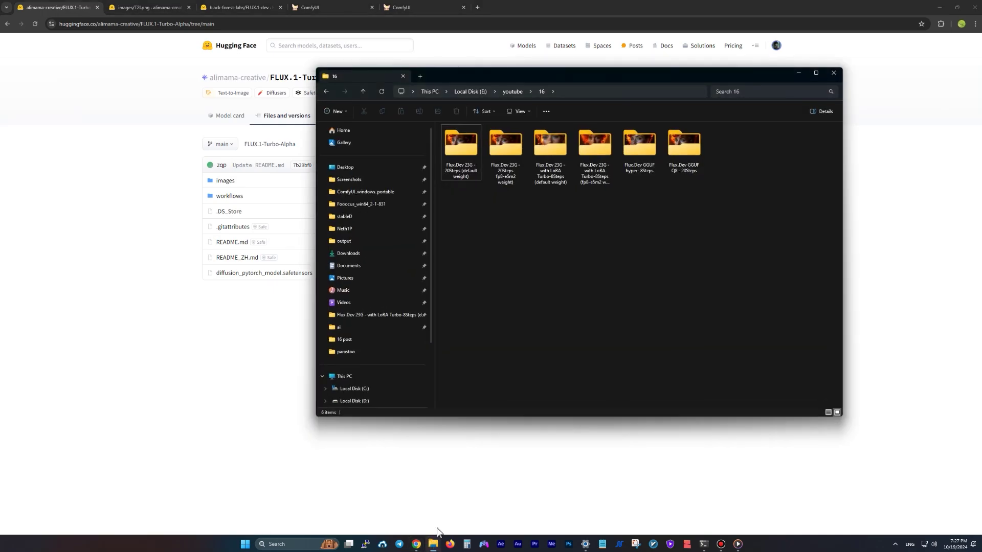
{"action": "left_click", "coordinate": [345, 195]}
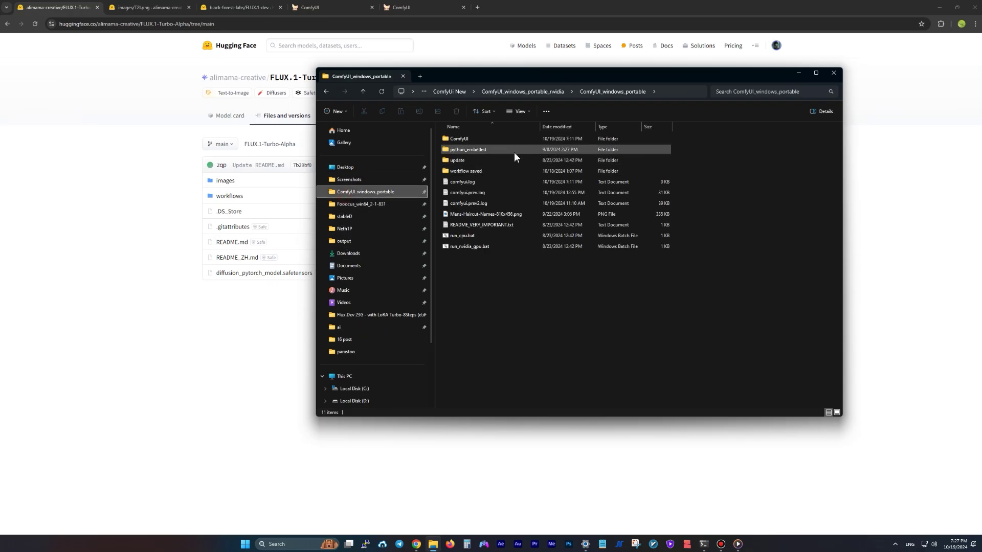
{"action": "double_click", "coordinate": [469, 139]}
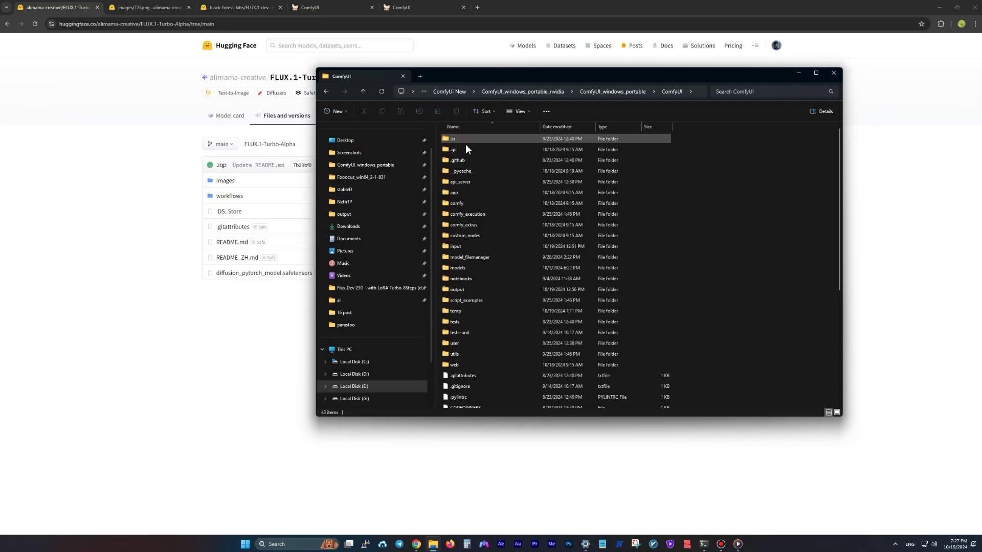
{"action": "double_click", "coordinate": [450, 272]}
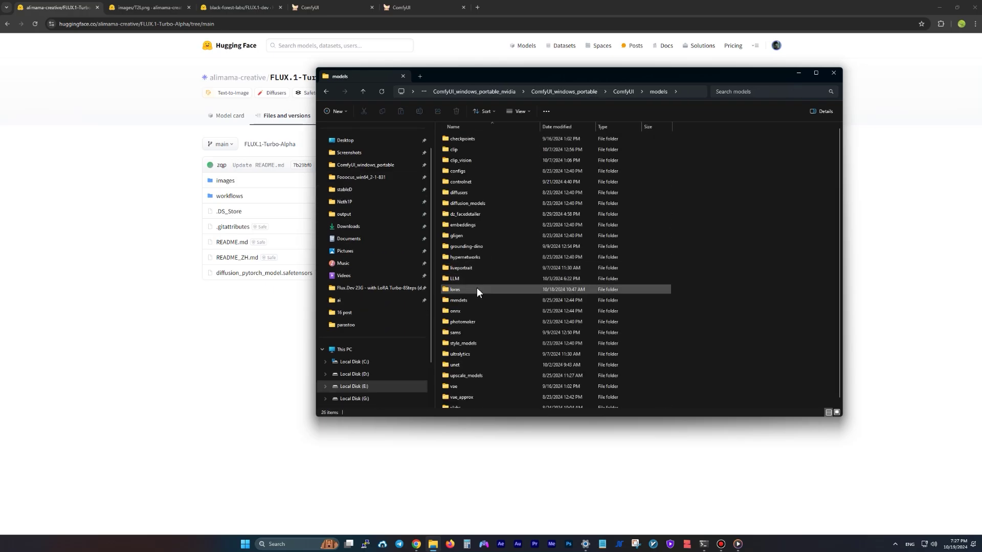
{"action": "double_click", "coordinate": [460, 290]}
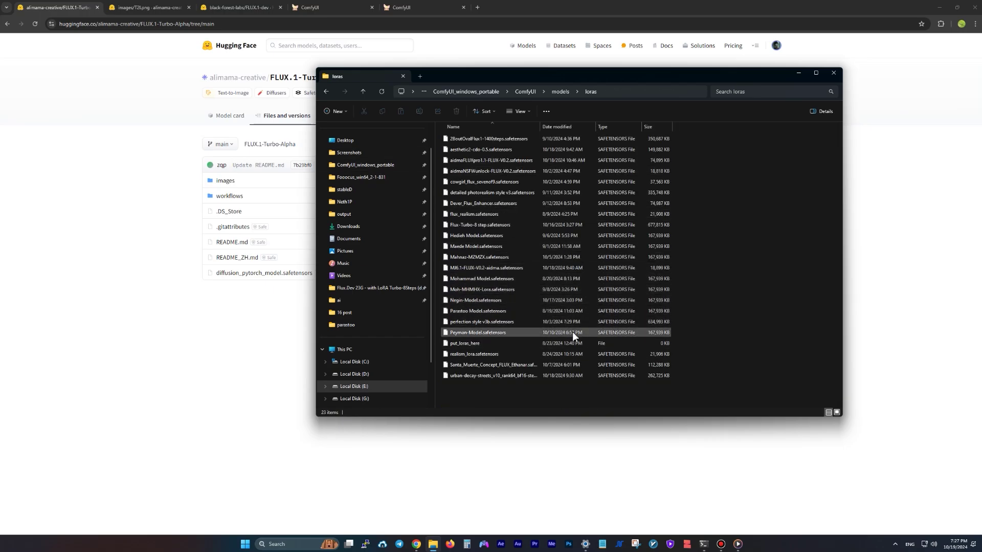
Select Flux-Turbo-8 step.safetensors and start renaming it, but leave the name unchanged.
{"action": "left_click", "coordinate": [468, 225]}
{"action": "left_click", "coordinate": [480, 224]}
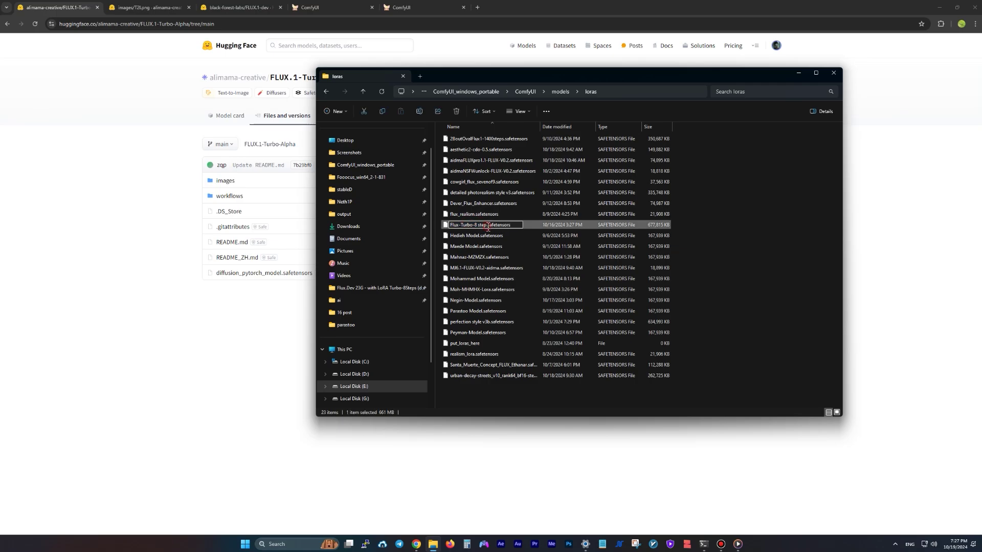
{"action": "left_click_drag", "start_coordinate": [487, 225], "coordinate": [455, 229]}
{"action": "left_click", "coordinate": [536, 228]}
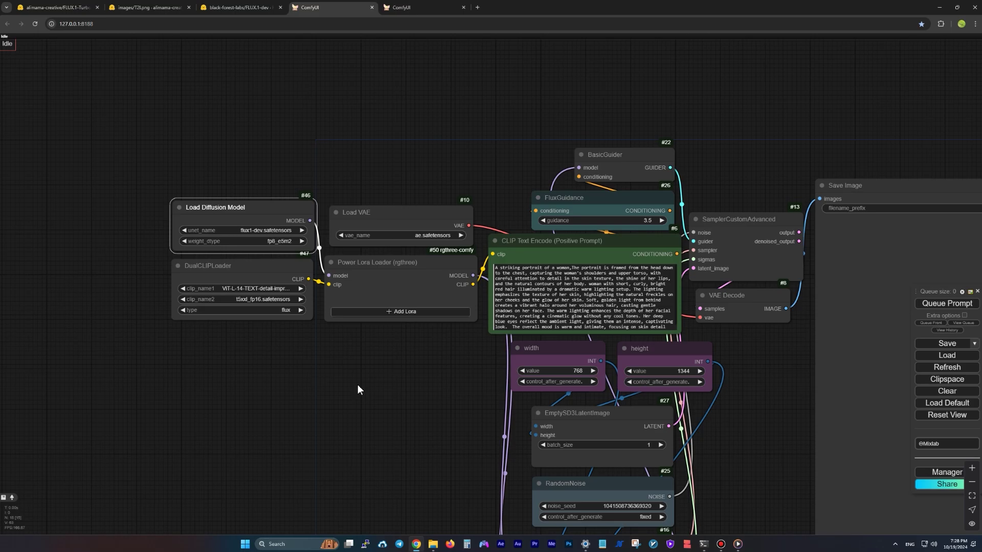
Drag Flux turbo lora.json from Downloads onto the ComfyUI canvas and return to the workflow.
{"action": "left_click", "coordinate": [955, 52]}
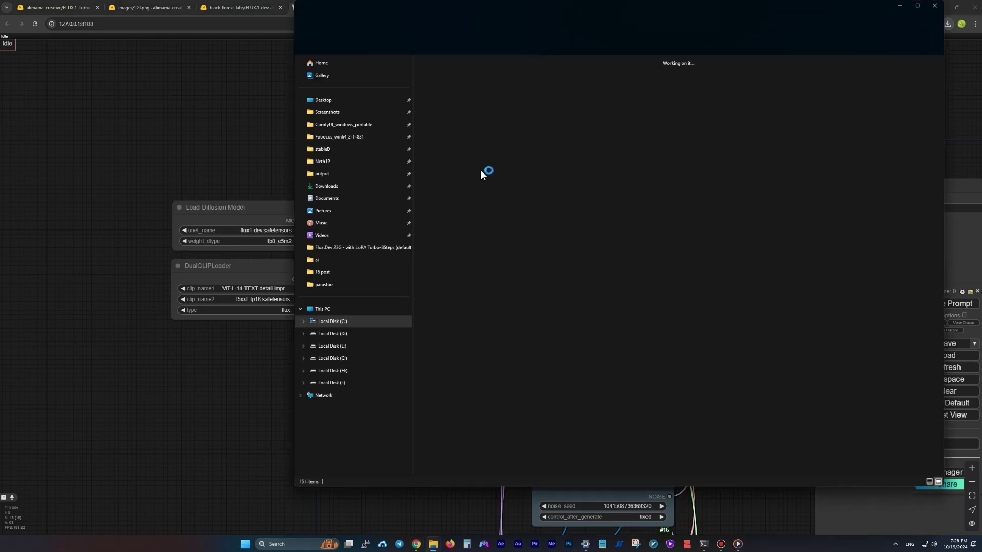
{"action": "left_click_drag", "start_coordinate": [439, 94], "coordinate": [233, 129]}
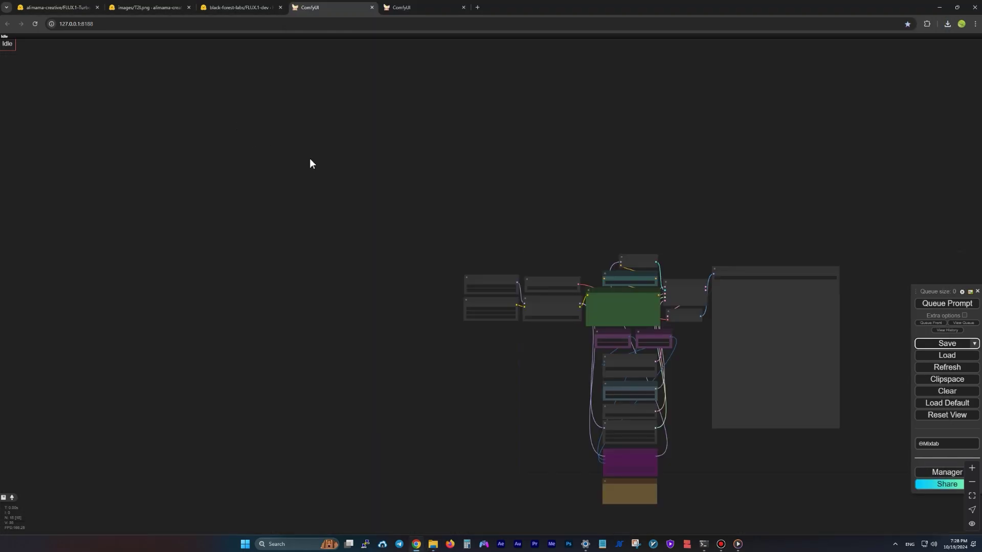
{"action": "scroll", "coordinate": [501, 213], "scroll_direction": "down", "scroll_amount": 3}
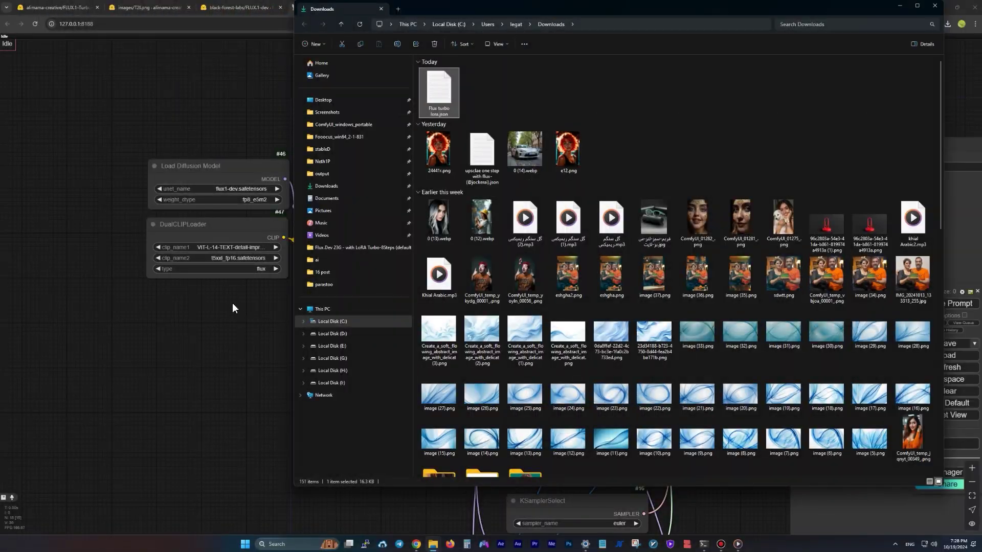
{"action": "left_click", "coordinate": [235, 306]}
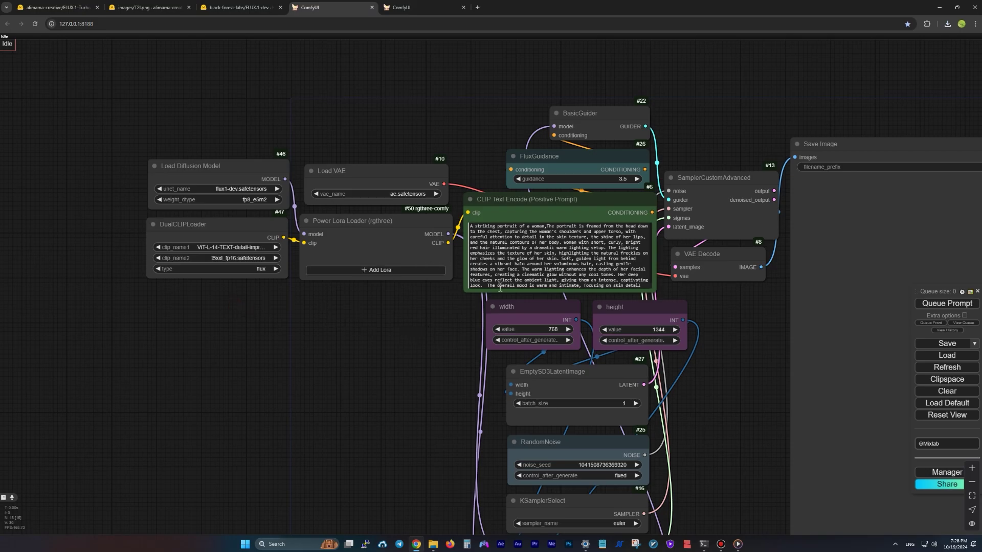
Confirm flux1-dev.safetensors as the Load Diffusion Model's model.
{"action": "scroll", "coordinate": [141, 185], "scroll_direction": "up", "scroll_amount": 3}
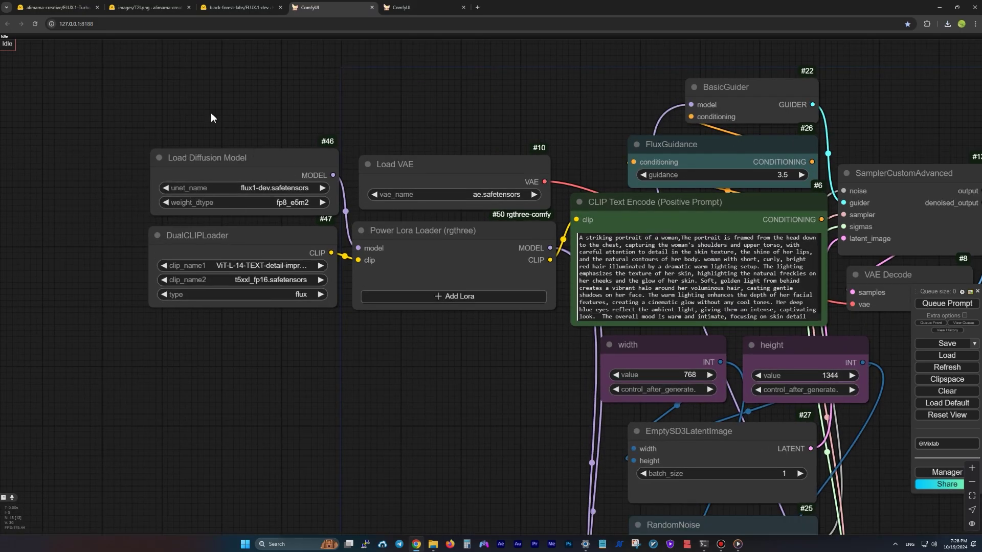
{"action": "left_click", "coordinate": [236, 161]}
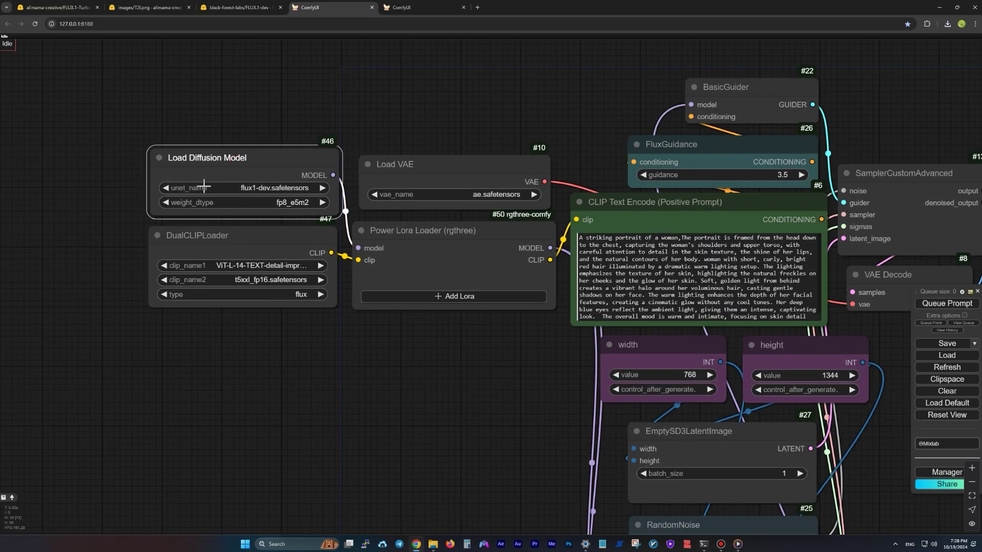
{"action": "left_click", "coordinate": [206, 188]}
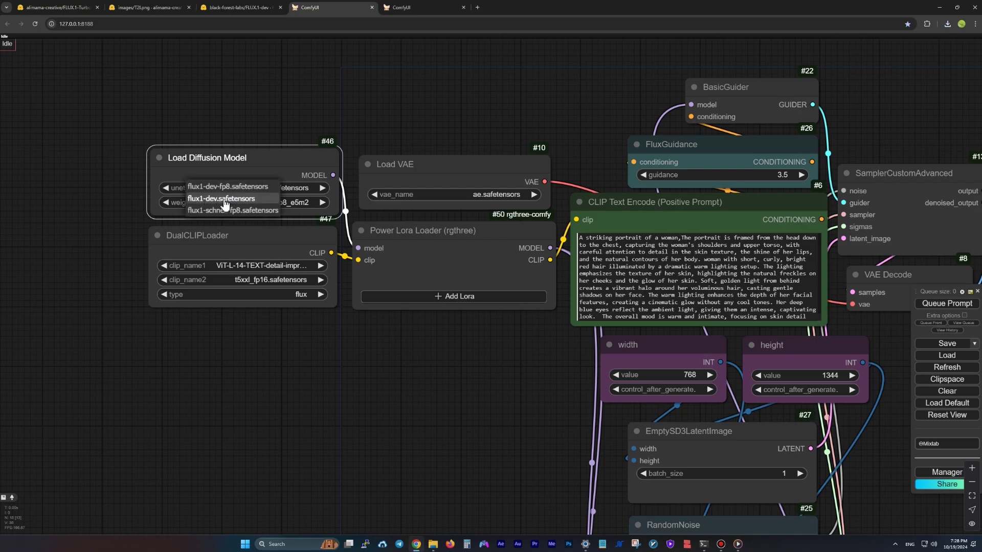
{"action": "left_click", "coordinate": [88, 209]}
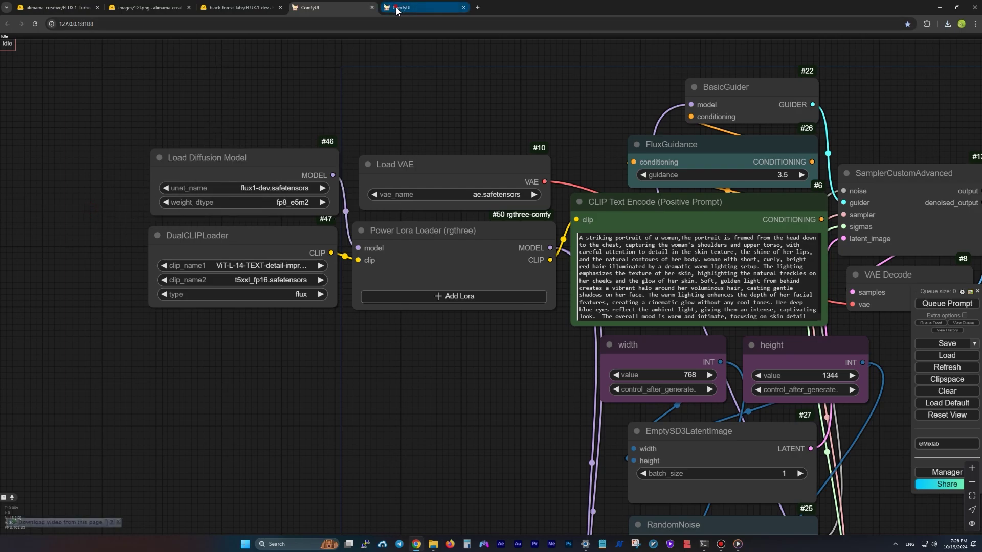
In the GGUF workflow, set the Unet Loader to flux1-dev-Q8_0.gguf and nudge the node.
{"action": "left_click", "coordinate": [397, 9]}
{"action": "left_click", "coordinate": [169, 227]}
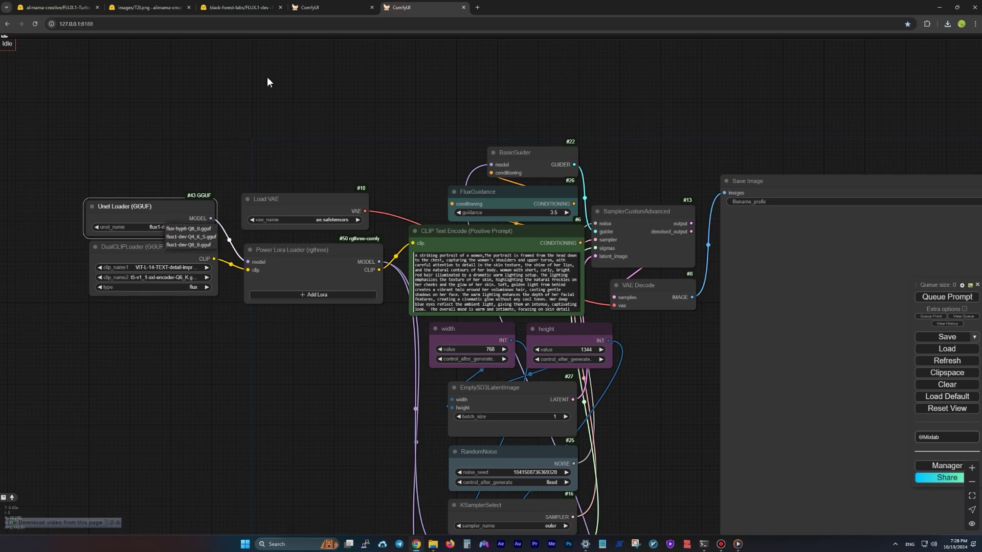
{"action": "left_click", "coordinate": [304, 12]}
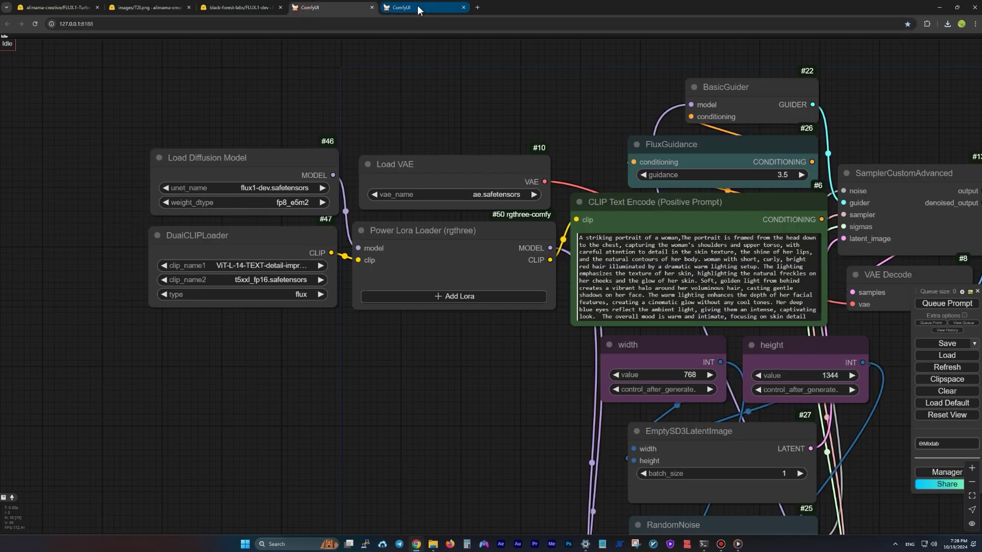
{"action": "left_click", "coordinate": [402, 8]}
{"action": "scroll", "coordinate": [89, 251], "scroll_direction": "up", "scroll_amount": 5}
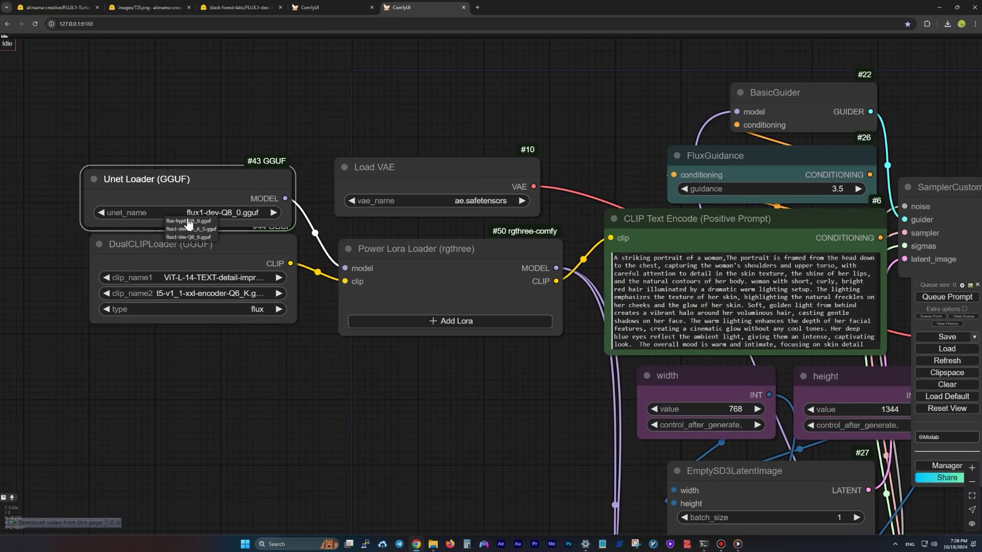
{"action": "left_click", "coordinate": [223, 210]}
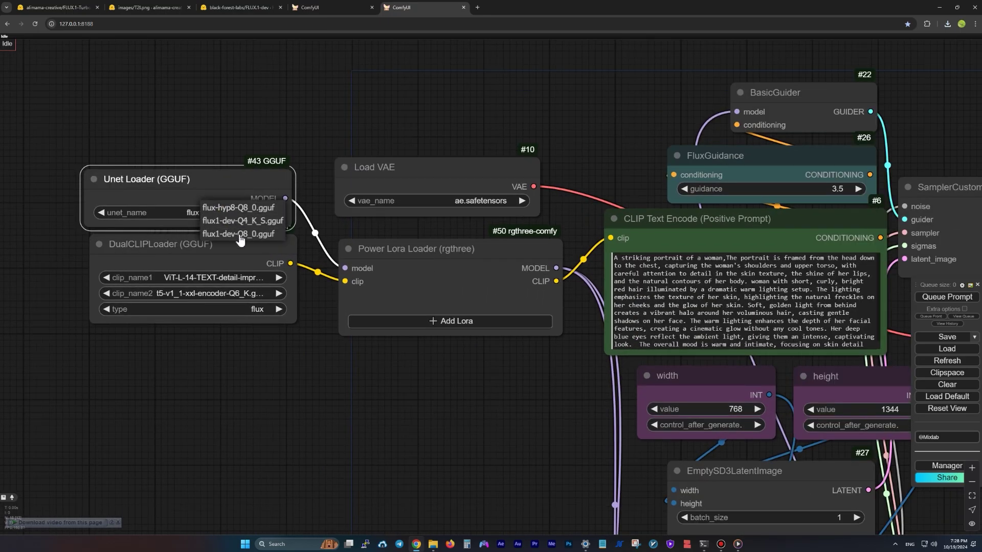
{"action": "left_click", "coordinate": [230, 234]}
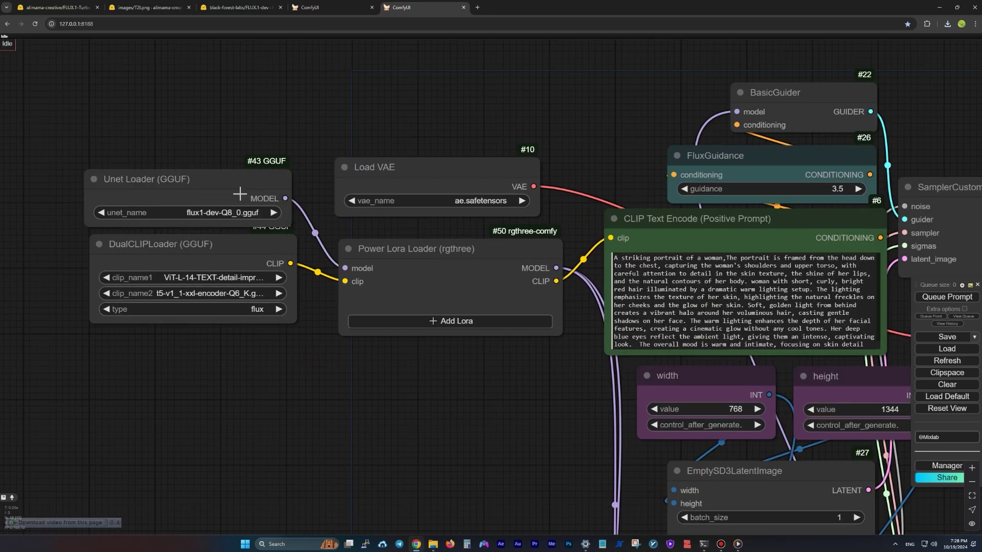
{"action": "left_click_drag", "start_coordinate": [244, 193], "coordinate": [254, 183]}
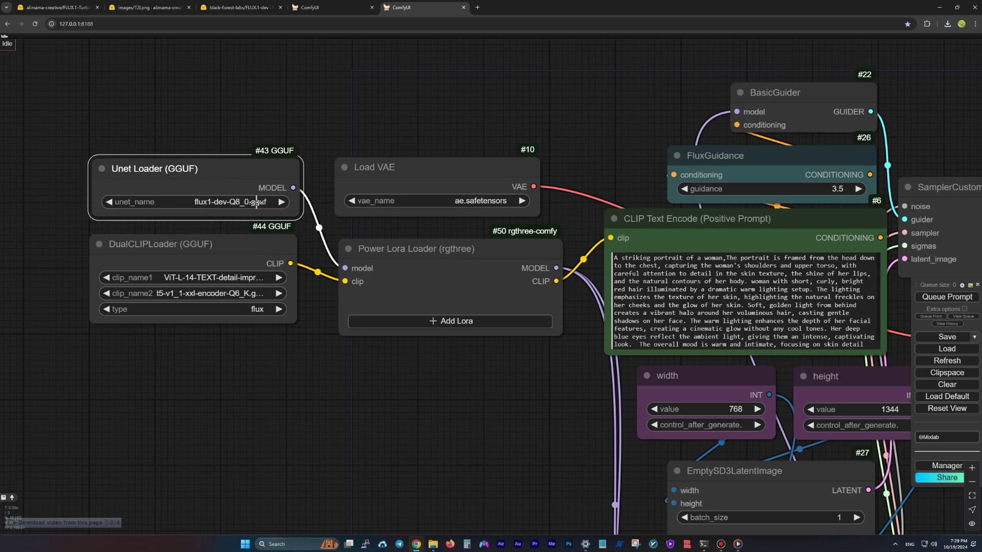
Try flux-hyp8-Q8_0.gguf in the Unet Loader, then restore flux1-dev-Q8_0.gguf.
{"action": "scroll", "coordinate": [315, 330], "scroll_direction": "down", "scroll_amount": 1}
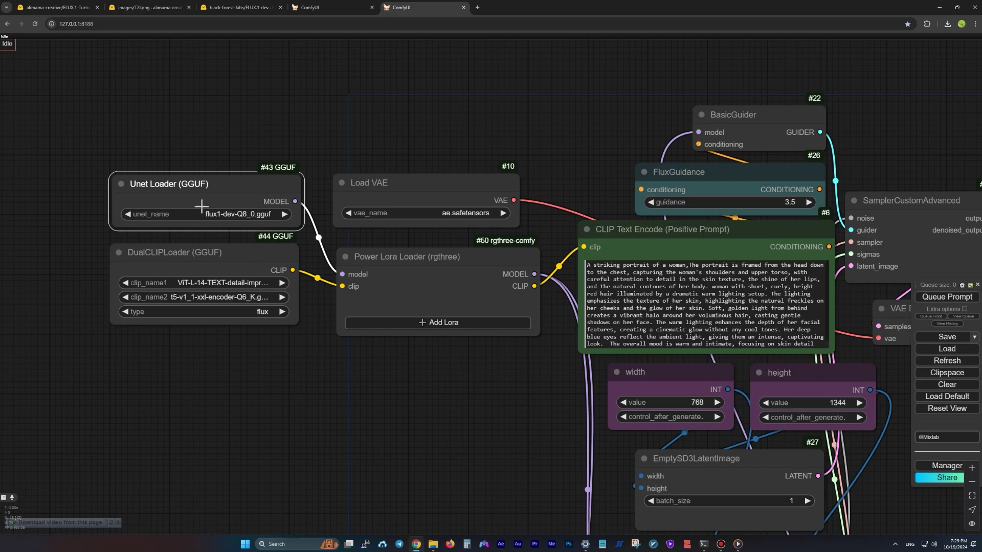
{"action": "left_click", "coordinate": [249, 215]}
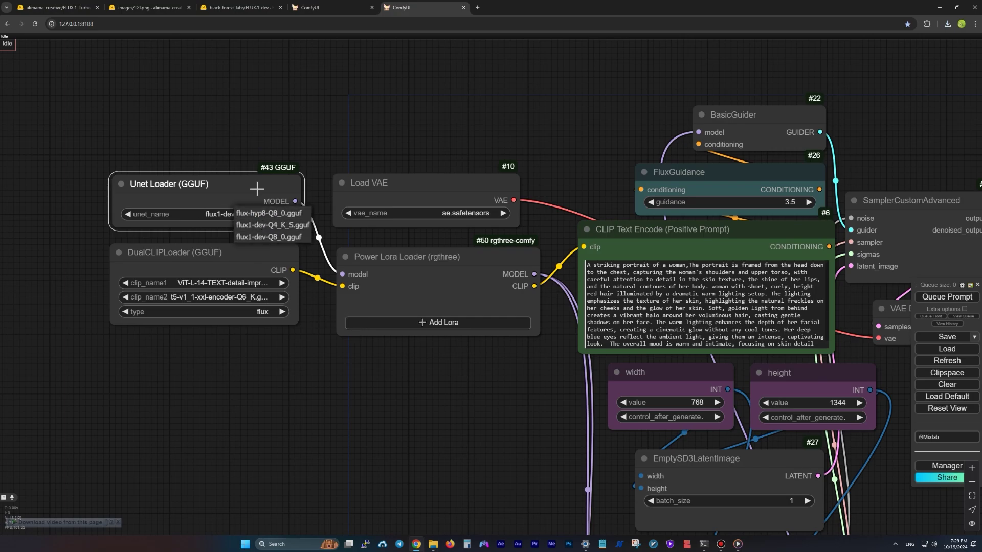
{"action": "left_click", "coordinate": [320, 8]}
{"action": "left_click", "coordinate": [250, 189]}
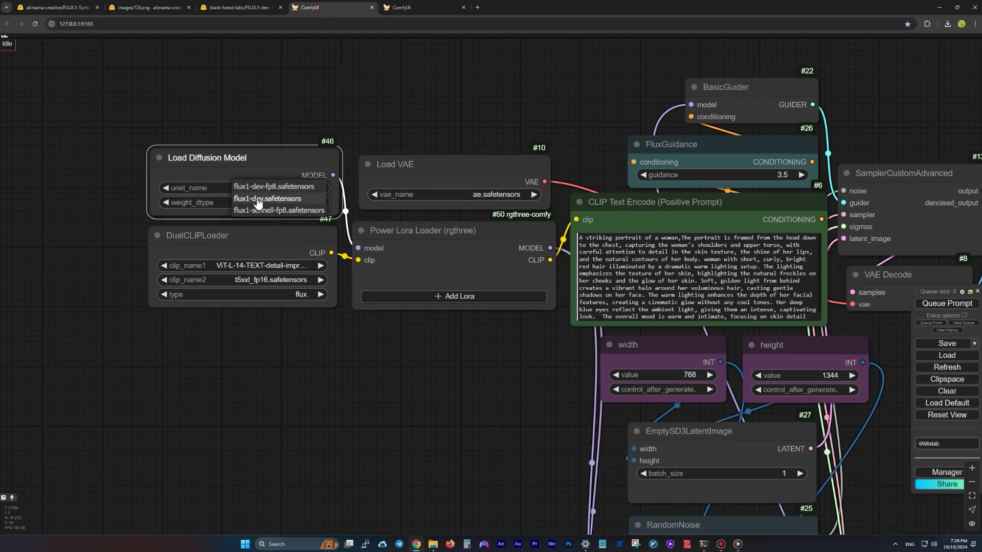
{"action": "left_click", "coordinate": [387, 9]}
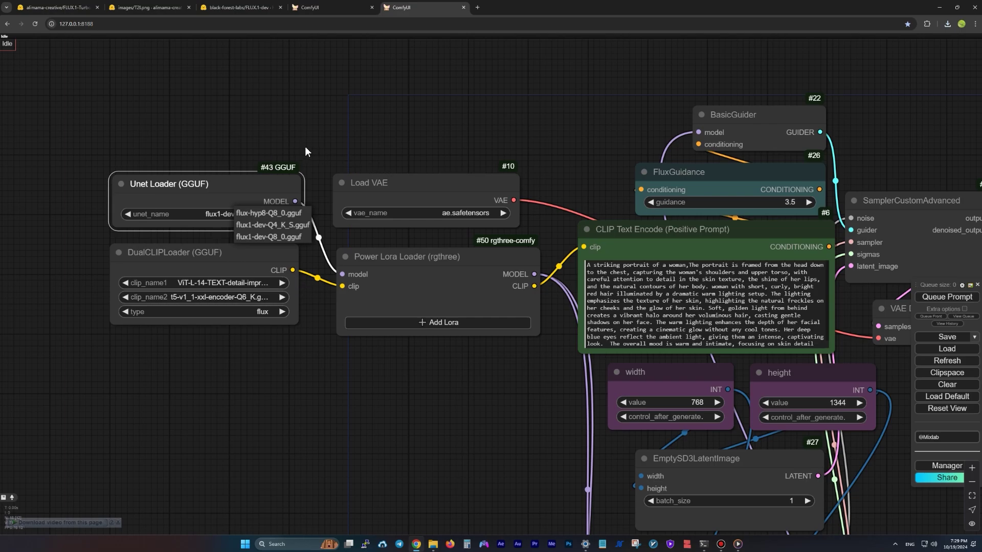
{"action": "left_click", "coordinate": [251, 213]}
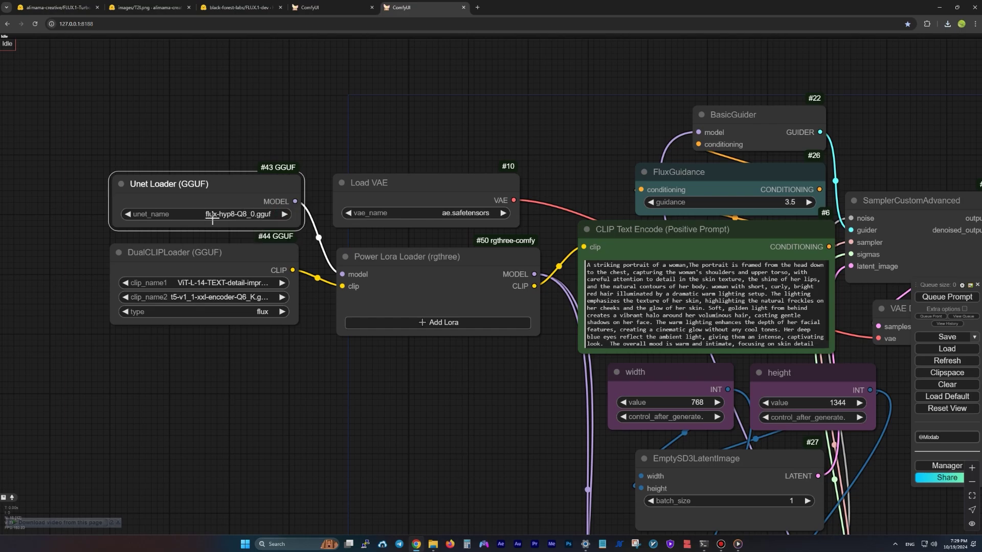
{"action": "left_click", "coordinate": [249, 215]}
{"action": "left_click", "coordinate": [241, 209]}
Recheck the Load Diffusion Model workflow, keeping flux1-dev.safetensors.
{"action": "left_click", "coordinate": [320, 11]}
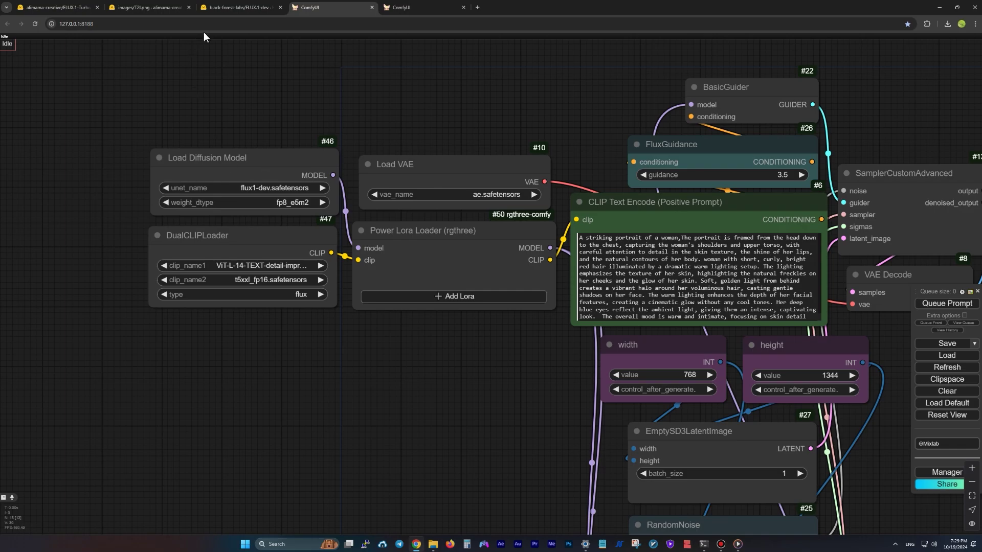
{"action": "left_click", "coordinate": [256, 188]}
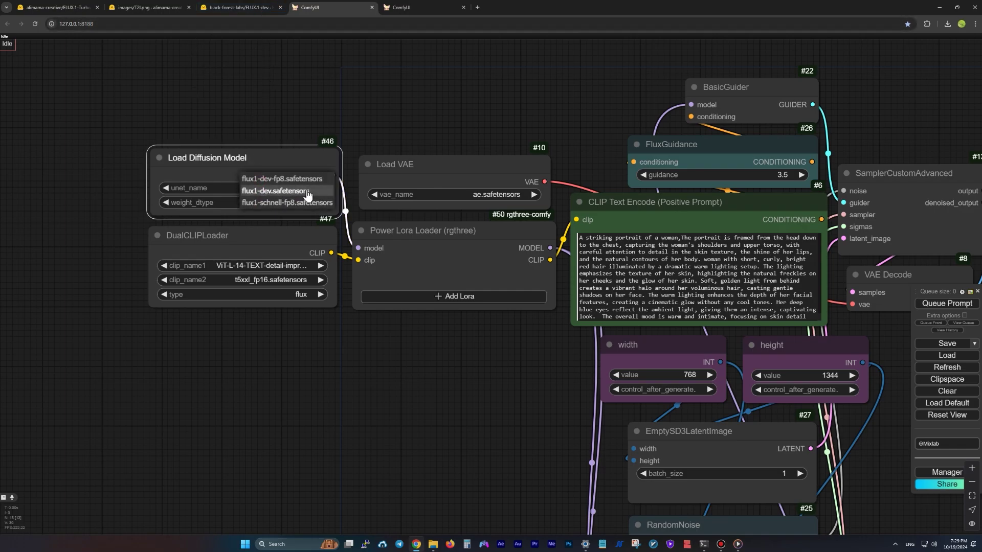
{"action": "left_click", "coordinate": [264, 191]}
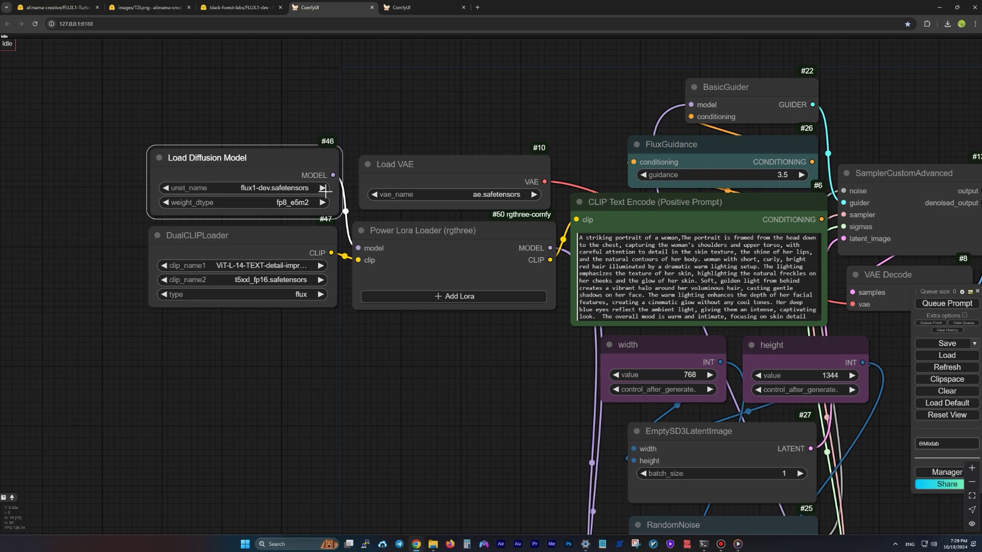
{"action": "left_click", "coordinate": [276, 188]}
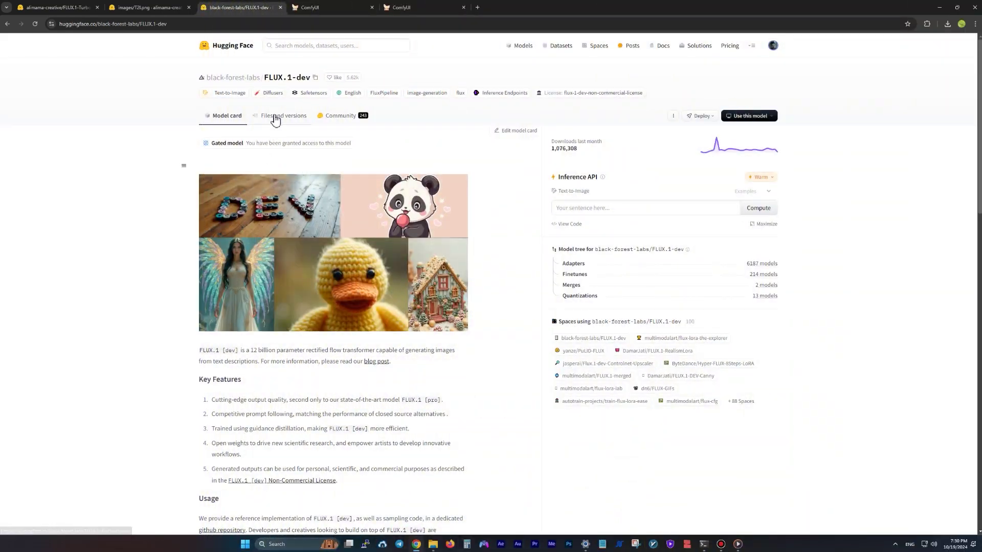
Show FLUX.1-dev's file list, then set the GGUF workflow's model to flux-hyp8-Q8_0.gguf.
{"action": "left_click", "coordinate": [274, 119]}
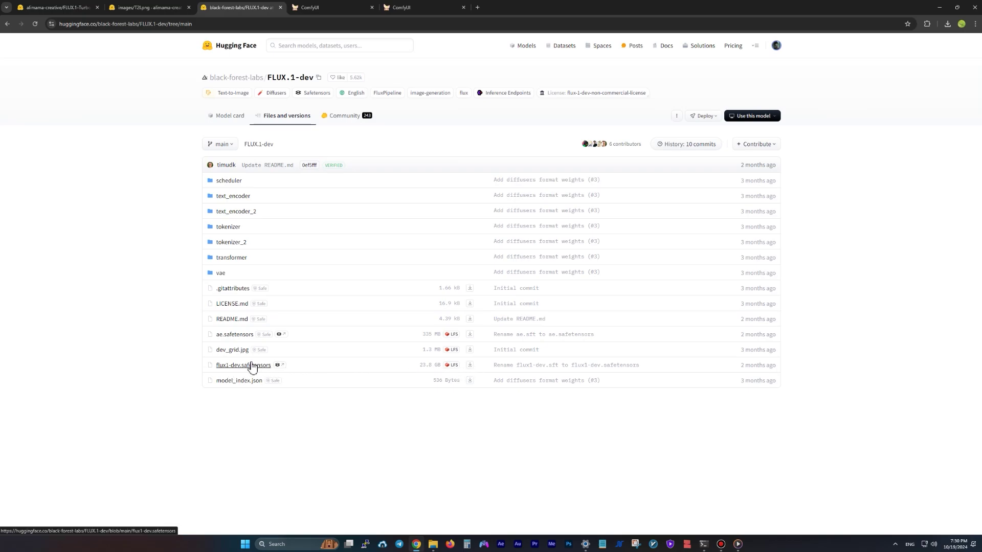
{"action": "left_click", "coordinate": [412, 8]}
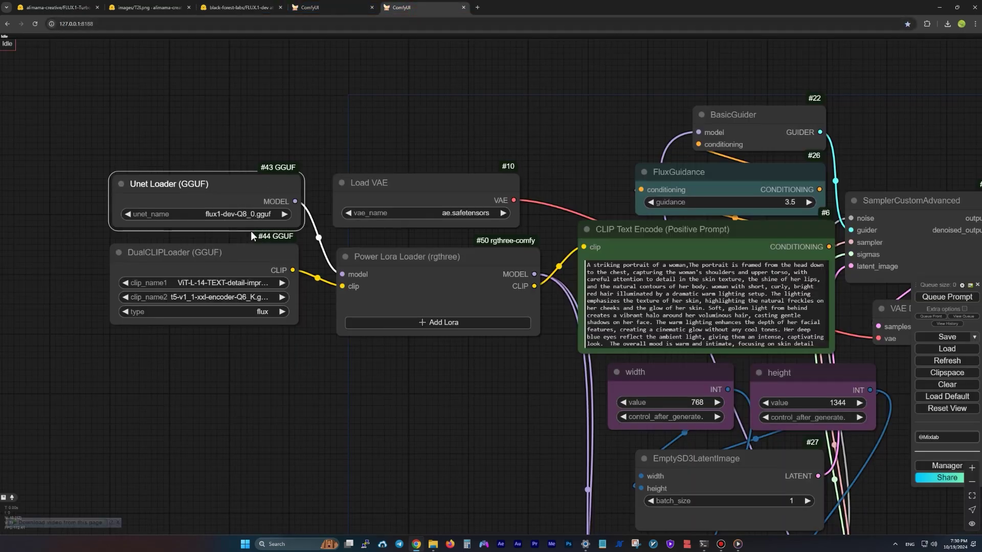
{"action": "left_click", "coordinate": [241, 217]}
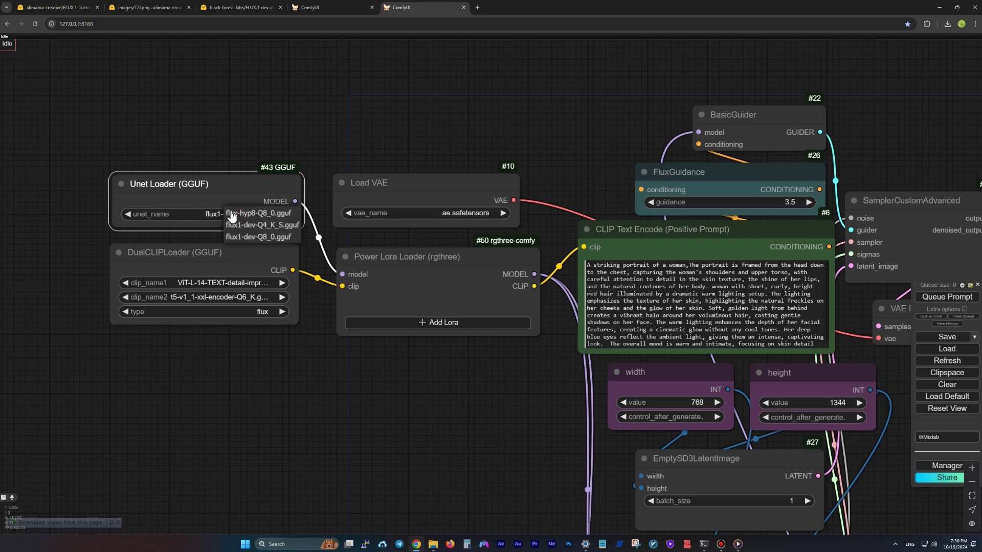
{"action": "left_click", "coordinate": [253, 213]}
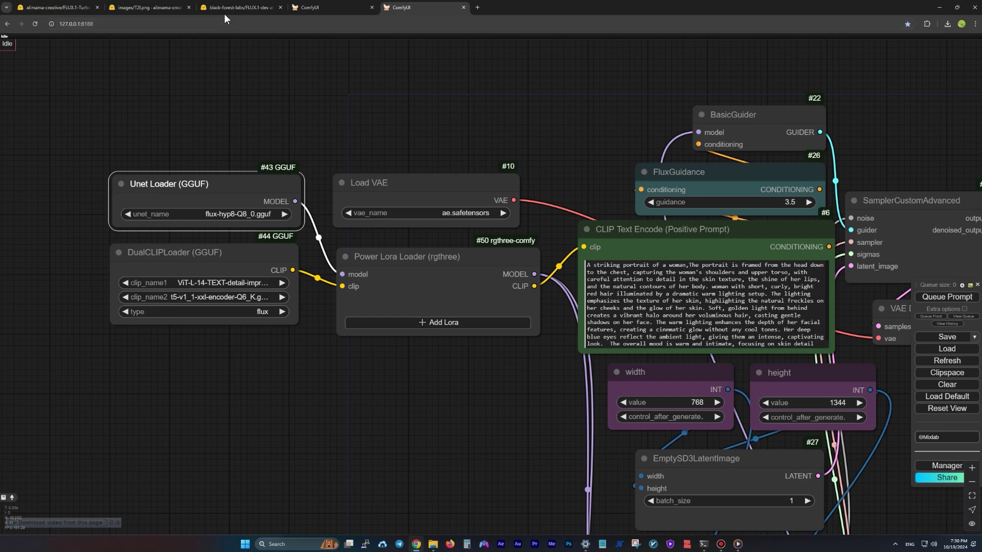
Glance at the FLUX.1-Turbo-Alpha and FLUX.1-dev files pages, then return to the Load Diffusion Model workflow.
{"action": "left_click", "coordinate": [79, 9]}
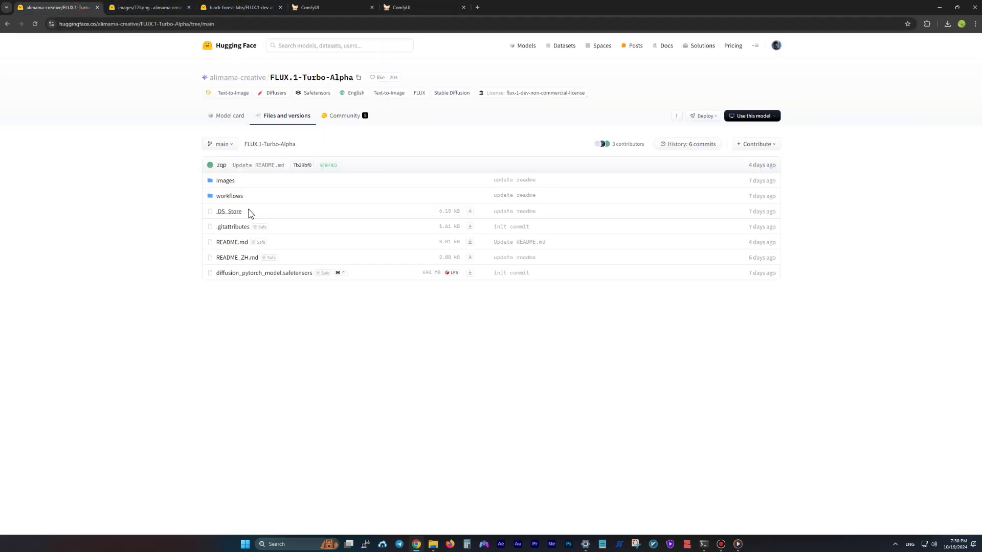
{"action": "key", "text": "ctrl+3"}
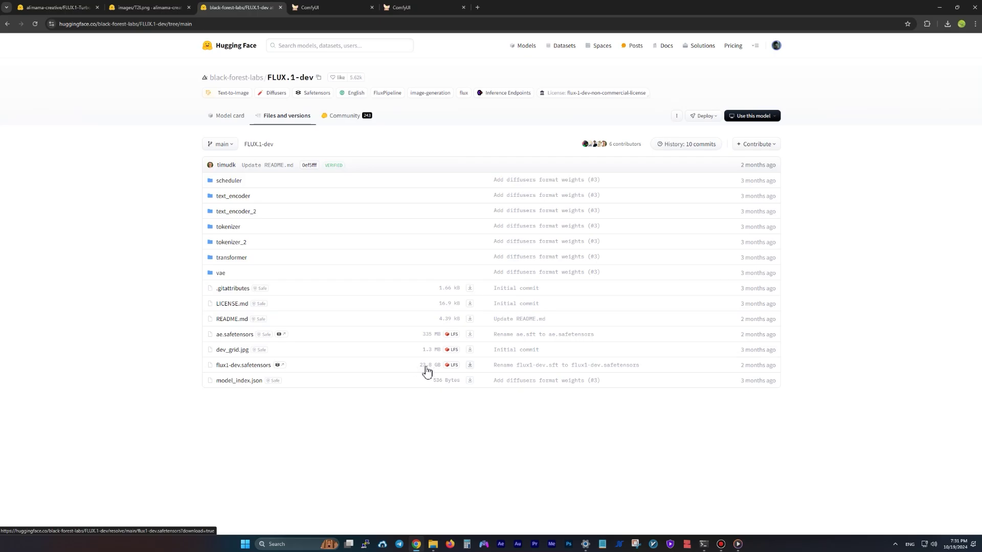
{"action": "left_click", "coordinate": [319, 7]}
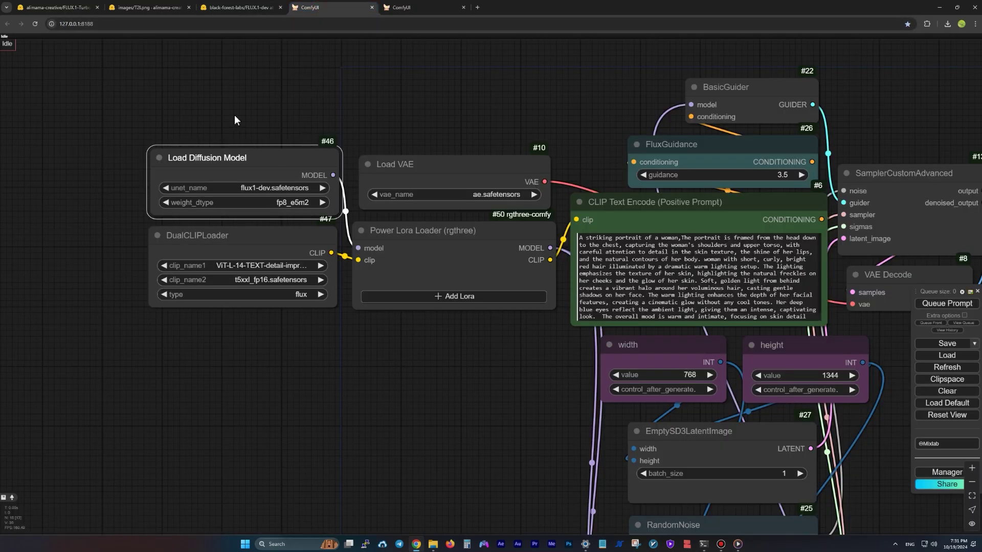
{"action": "scroll", "coordinate": [234, 120], "scroll_direction": "up", "scroll_amount": 2}
Open each comparison folder in E:\youtube\16 in turn, from 20Steps default weight to GGUF Q8 20Steps.
{"action": "key", "text": "alt+Tab"}
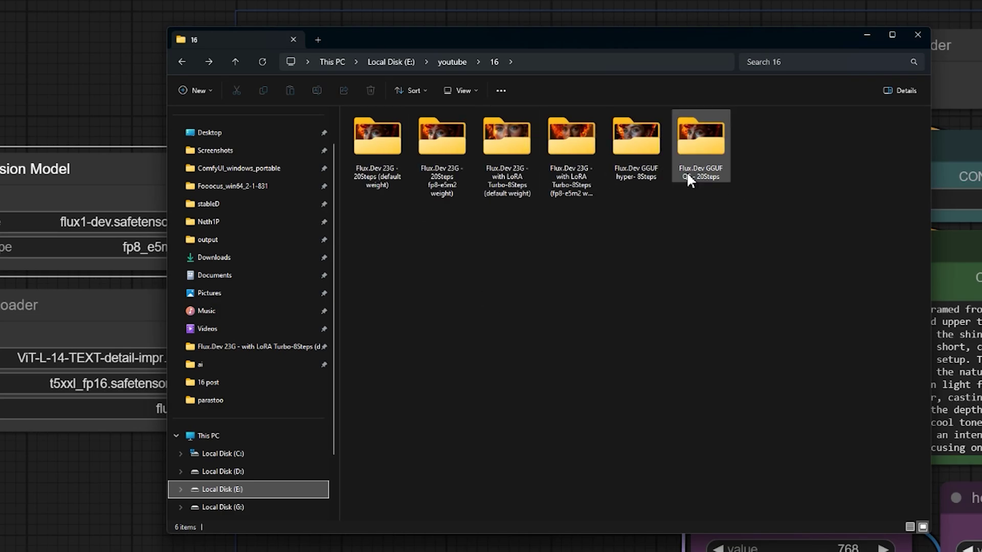
{"action": "double_click", "coordinate": [395, 155]}
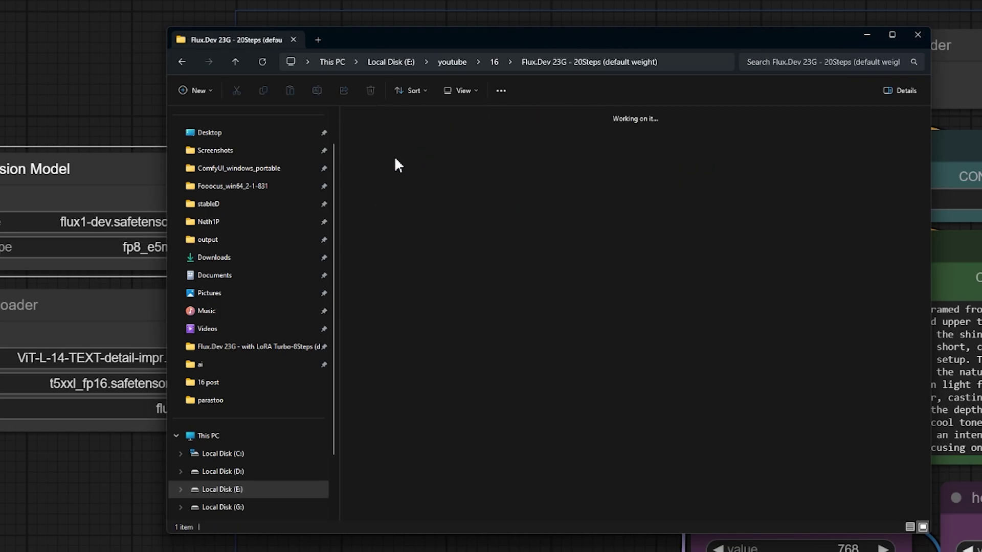
{"action": "double_click", "coordinate": [448, 167]}
{"action": "key", "text": "alt+Left"}
{"action": "left_click", "coordinate": [496, 168]}
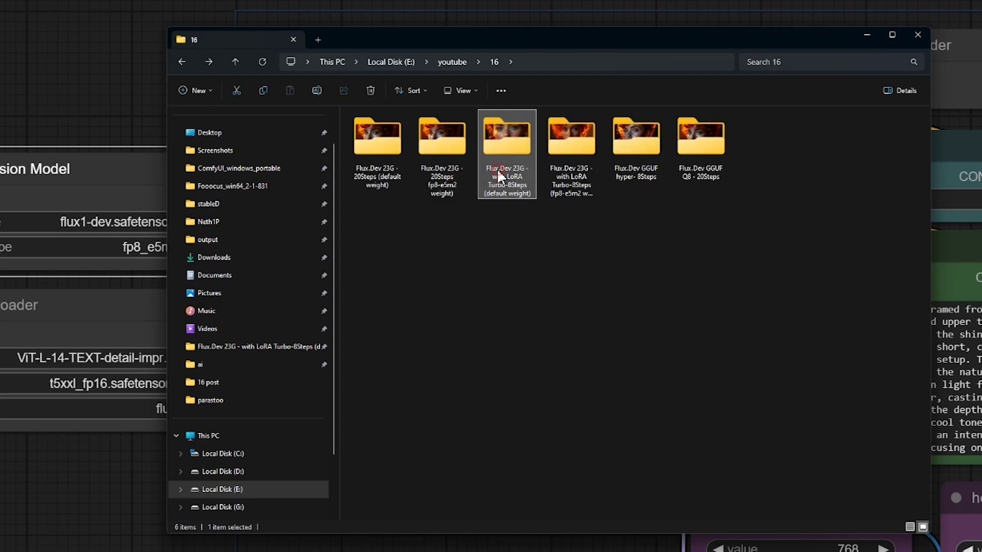
{"action": "double_click", "coordinate": [496, 168]}
{"action": "key", "text": "alt+Left"}
{"action": "double_click", "coordinate": [587, 163]}
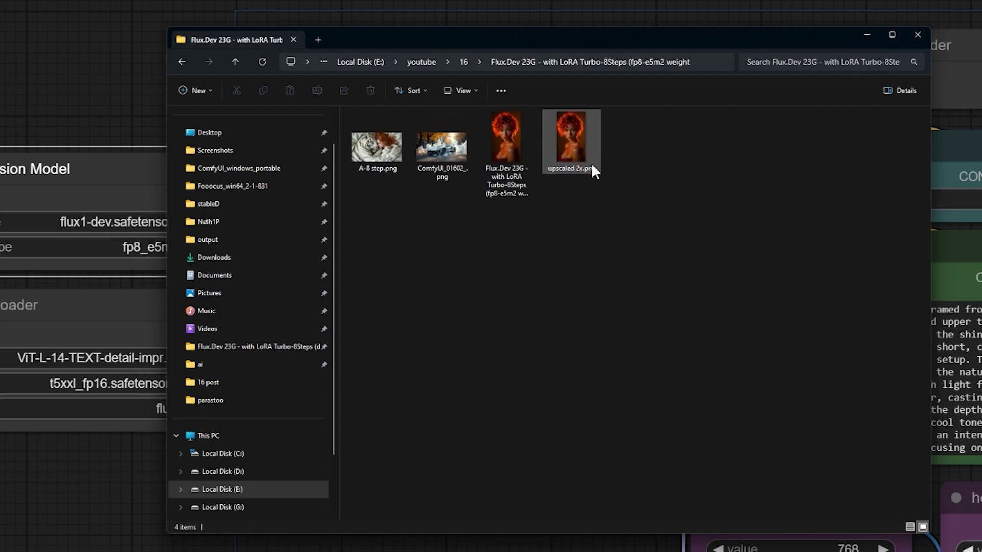
{"action": "key", "text": "alt+Left"}
{"action": "double_click", "coordinate": [622, 161]}
{"action": "key", "text": "alt+Left"}
{"action": "double_click", "coordinate": [682, 157]}
{"action": "key", "text": "alt+Left"}
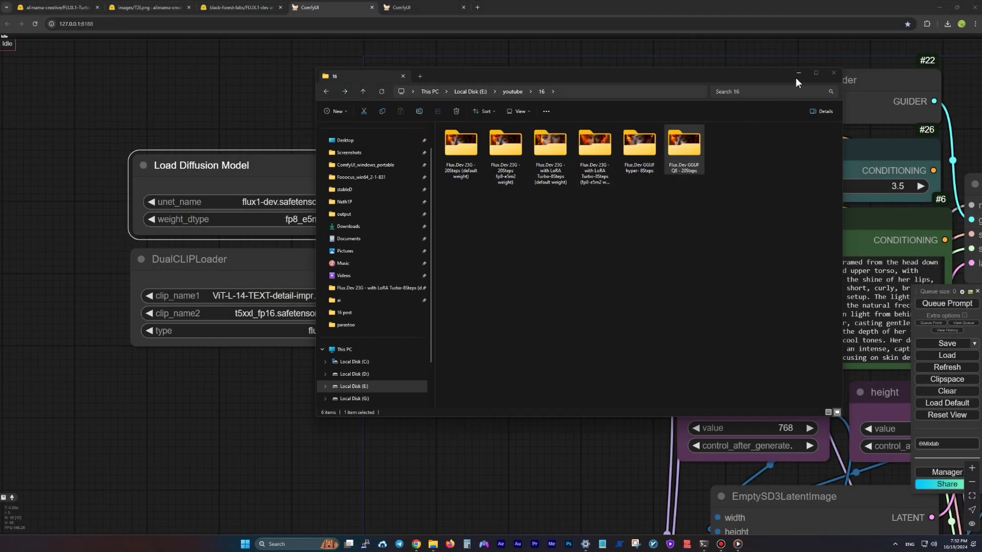
Reveal ComfyUI and inspect the Load Diffusion Model lists, keeping flux1-dev.safetensors at fp8_e5m2.
{"action": "left_click", "coordinate": [798, 73]}
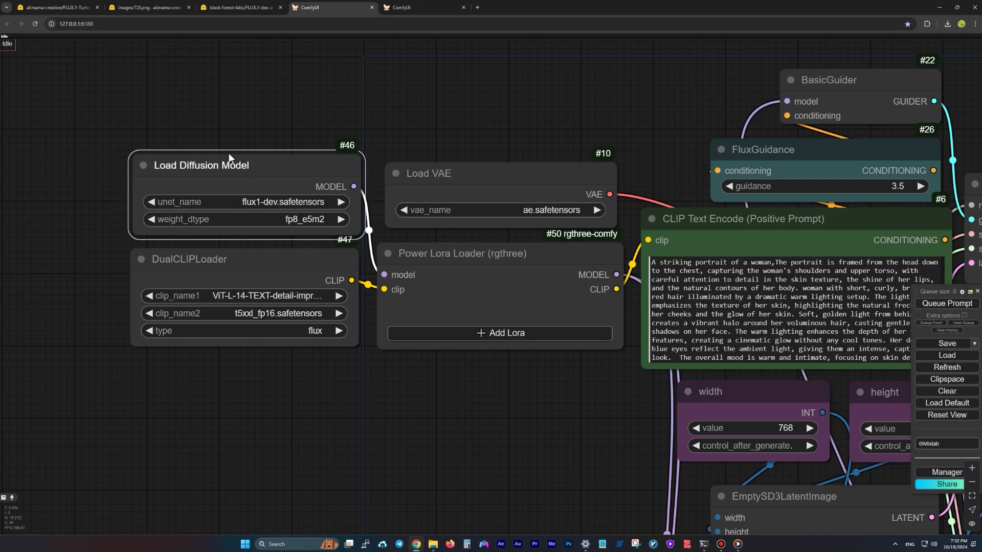
{"action": "mouse_move", "coordinate": [221, 170]}
{"action": "left_mouse_down"}
{"action": "mouse_move", "coordinate": [213, 158]}
{"action": "mouse_move", "coordinate": [226, 172]}
{"action": "left_mouse_up"}
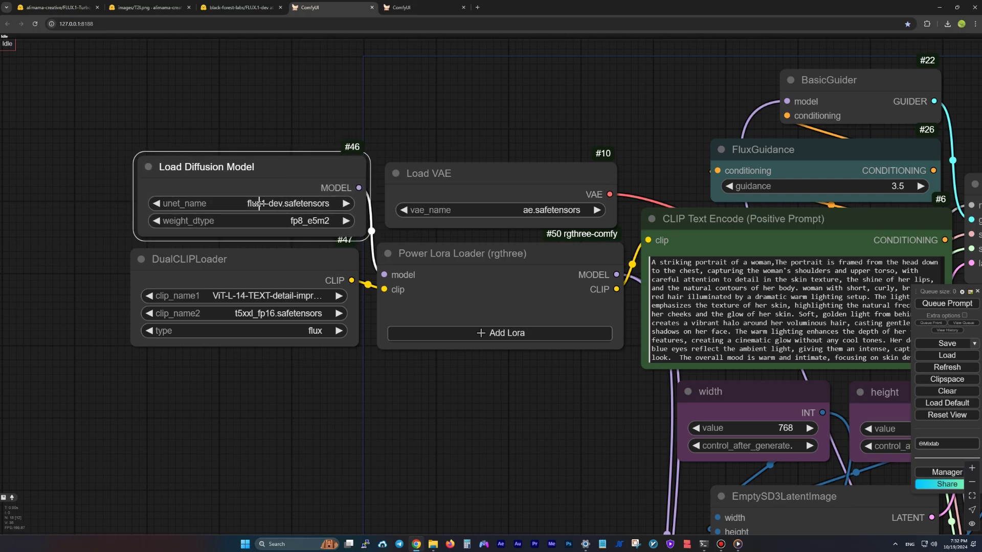
{"action": "left_click", "coordinate": [277, 204]}
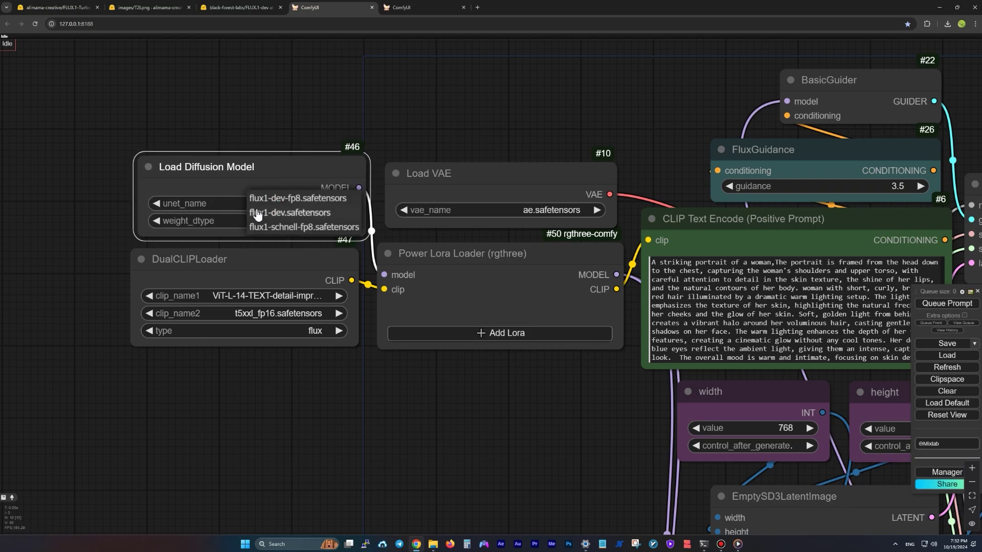
{"action": "left_click", "coordinate": [284, 213]}
{"action": "left_click", "coordinate": [284, 224]}
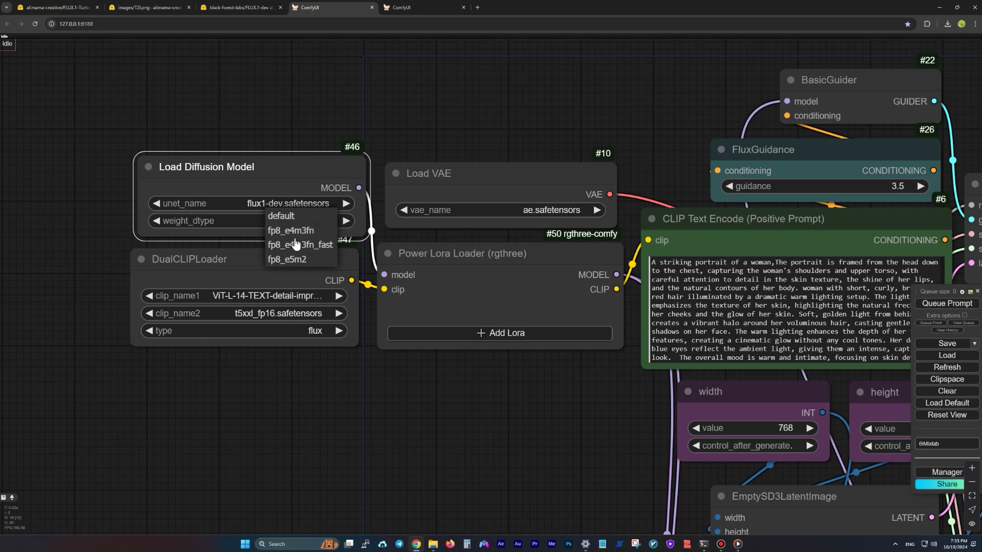
{"action": "left_click", "coordinate": [257, 233]}
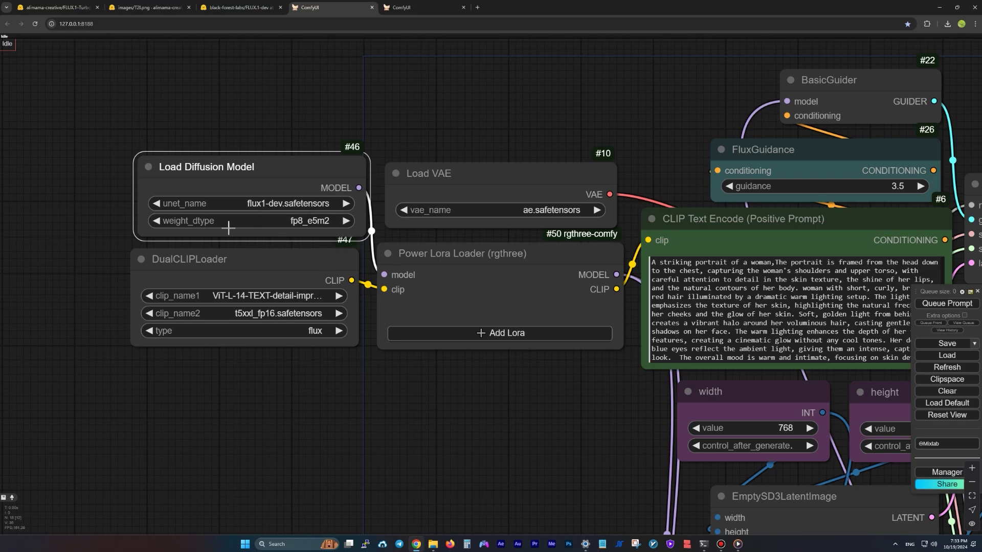
Reopen the model and weight_dtype lists without changes, then view FLUX.1-dev's Hugging Face file list.
{"action": "left_click", "coordinate": [261, 205]}
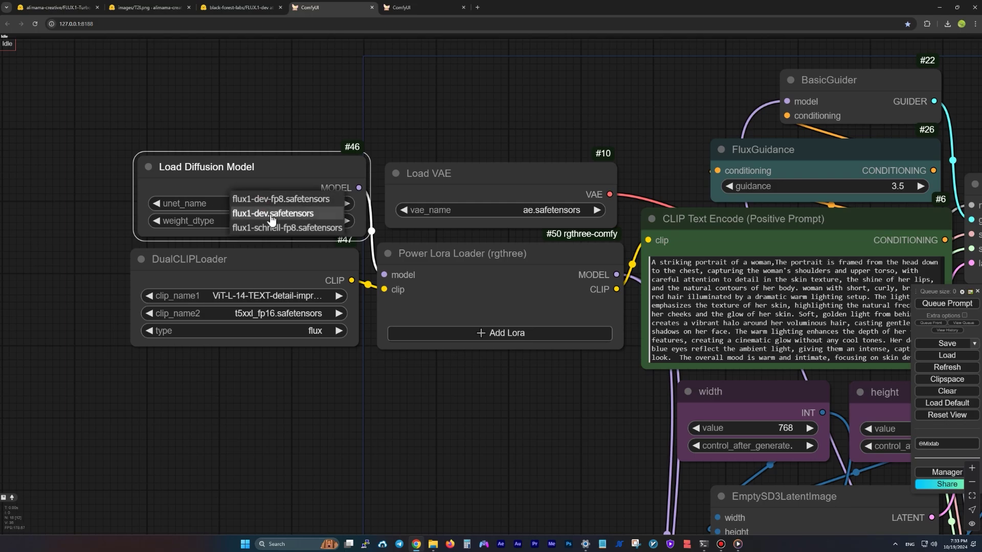
{"action": "left_click", "coordinate": [249, 215]}
{"action": "left_click", "coordinate": [215, 220]}
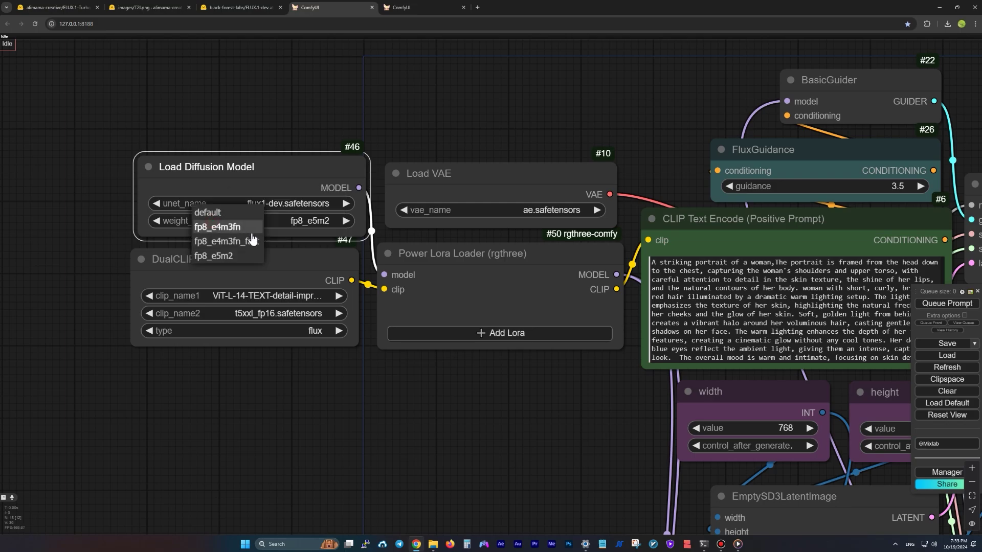
{"action": "left_click", "coordinate": [221, 257]}
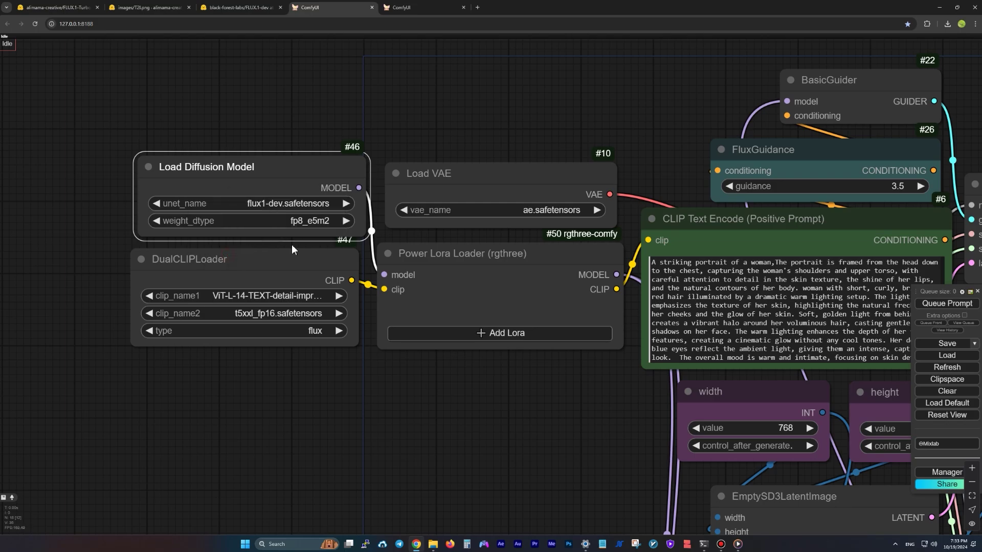
{"action": "left_click", "coordinate": [315, 221]}
{"action": "left_click", "coordinate": [320, 264]}
{"action": "left_click", "coordinate": [281, 203]}
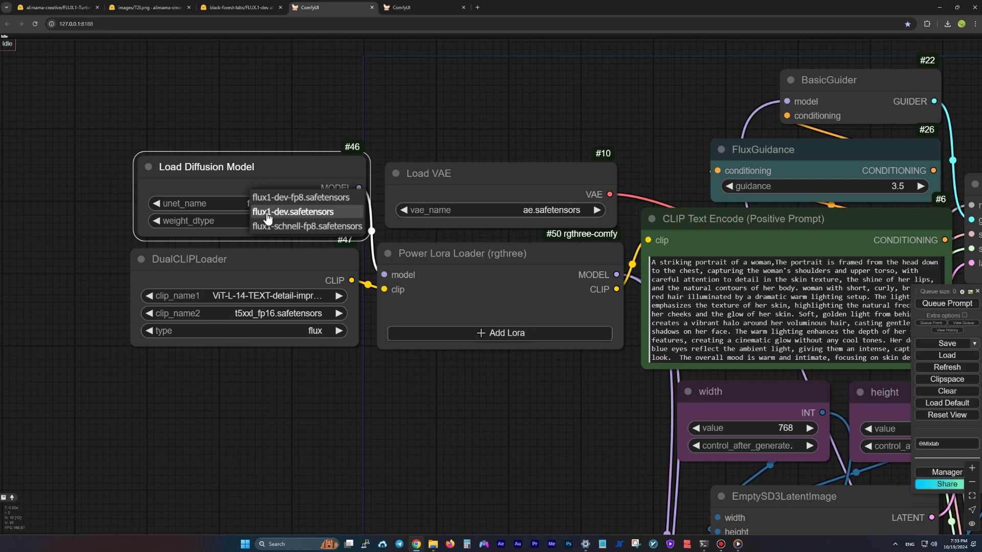
{"action": "left_click", "coordinate": [271, 215]}
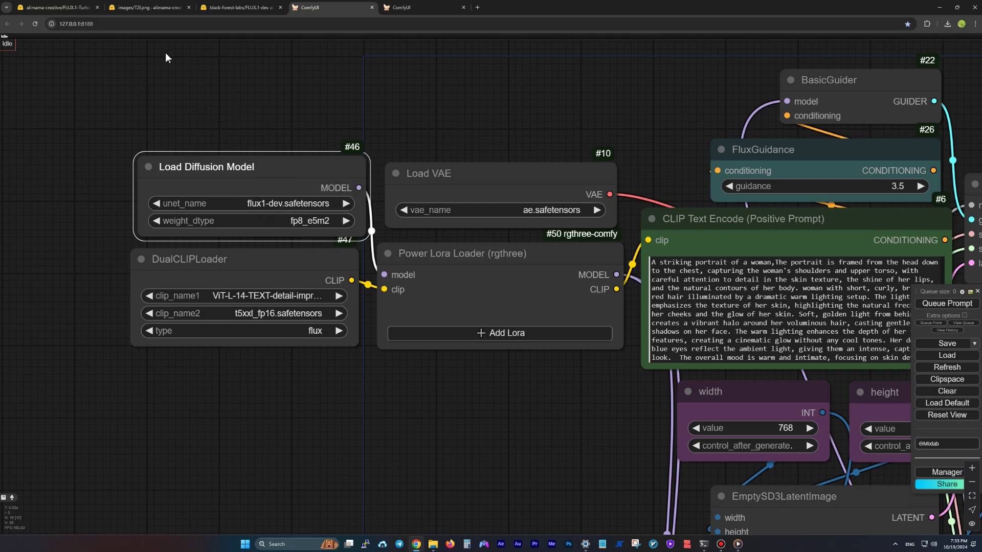
{"action": "left_click", "coordinate": [233, 10]}
Highlight the FLUX.1-dev repository URL in the address bar, then open File Explorer.
{"action": "key", "text": "ctrl+l"}
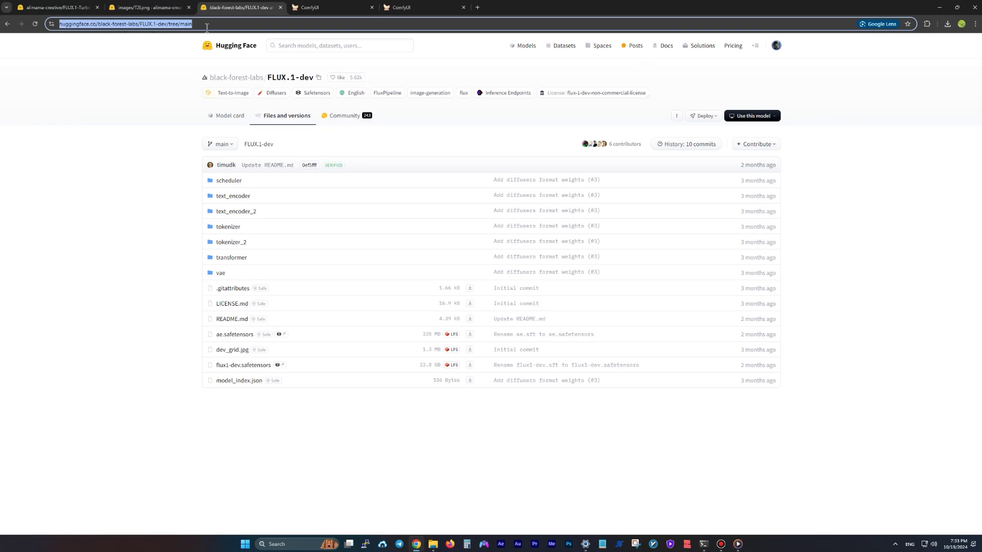
{"action": "left_click_drag", "start_coordinate": [207, 26], "coordinate": [56, 22]}
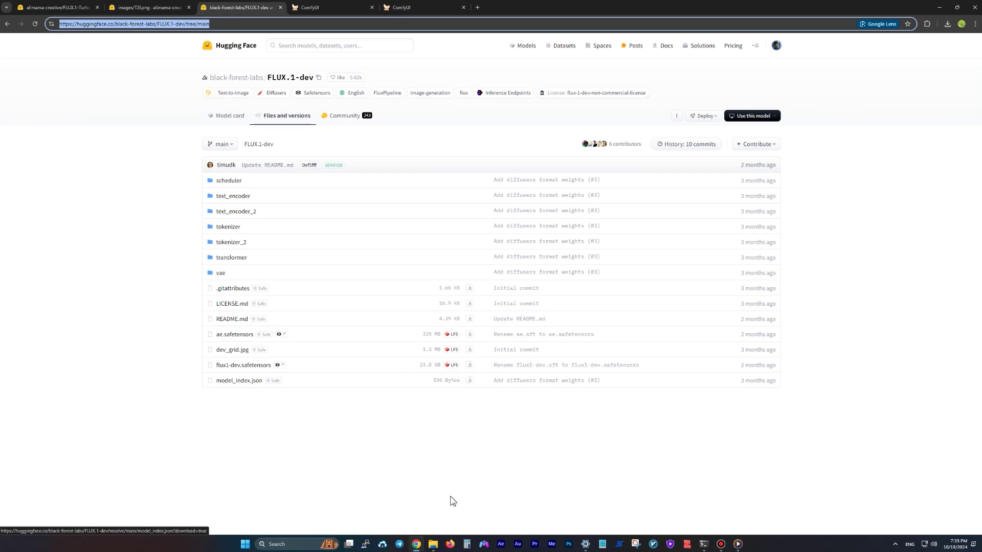
{"action": "left_click", "coordinate": [433, 543]}
Browse to ComfyUI_windows_portable\ComfyUI\models\unet and select the 22.1 GB flux1-dev.safetensors file.
{"action": "left_click", "coordinate": [330, 167]}
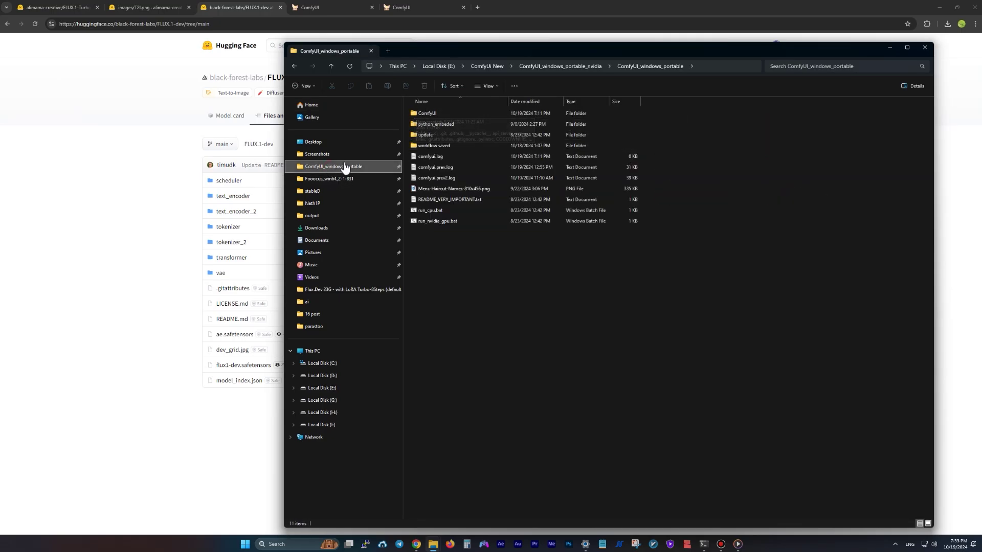
{"action": "left_click", "coordinate": [431, 112]}
{"action": "double_click", "coordinate": [430, 112]}
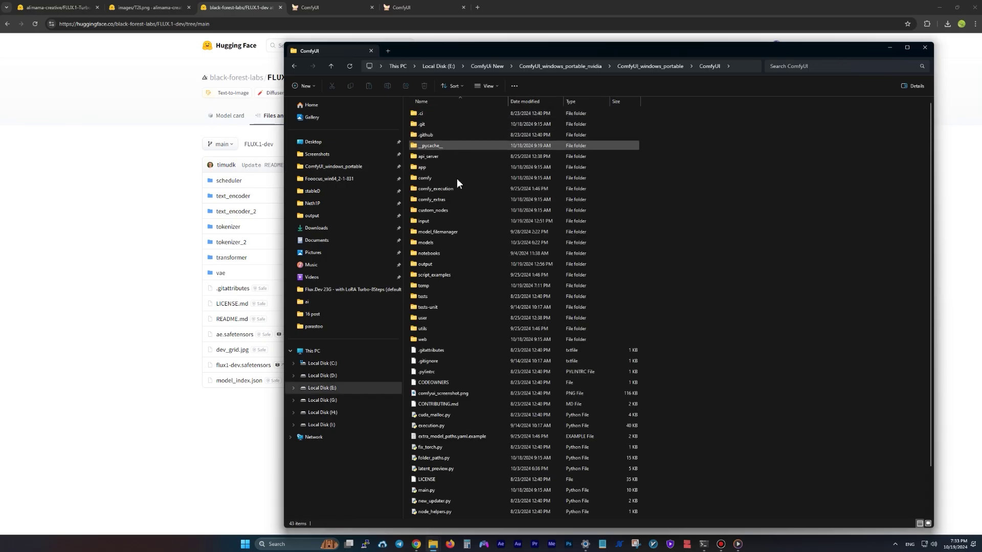
{"action": "left_click", "coordinate": [424, 243]}
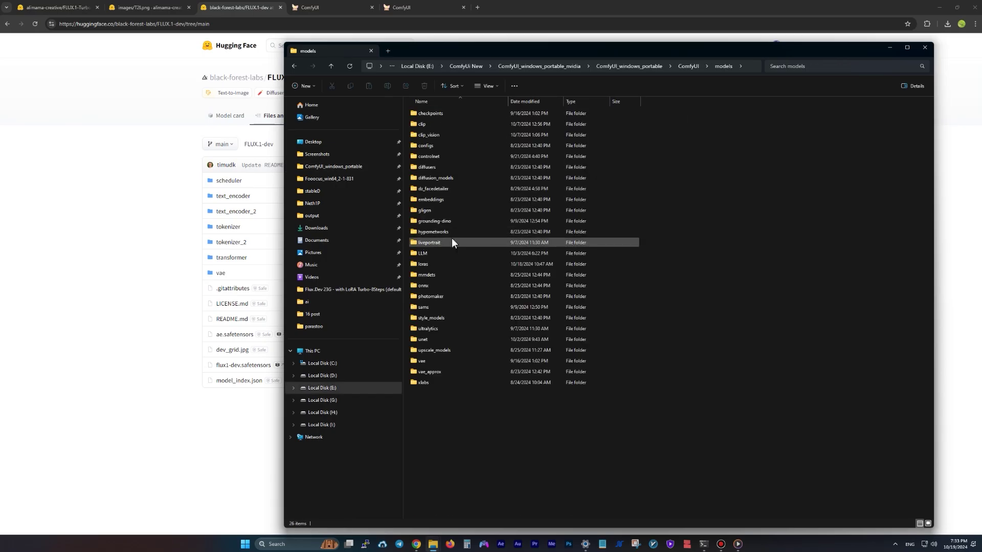
{"action": "double_click", "coordinate": [452, 239]}
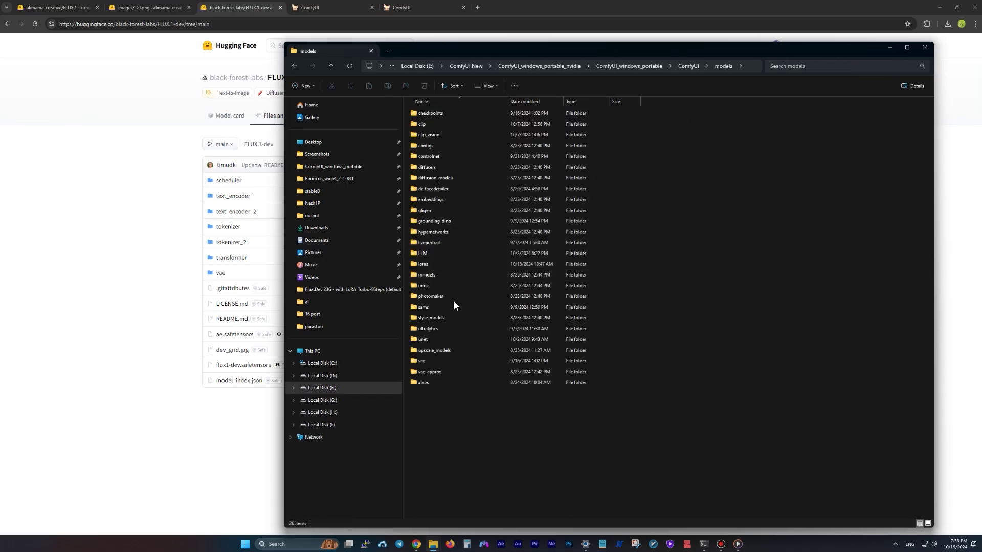
{"action": "double_click", "coordinate": [425, 341]}
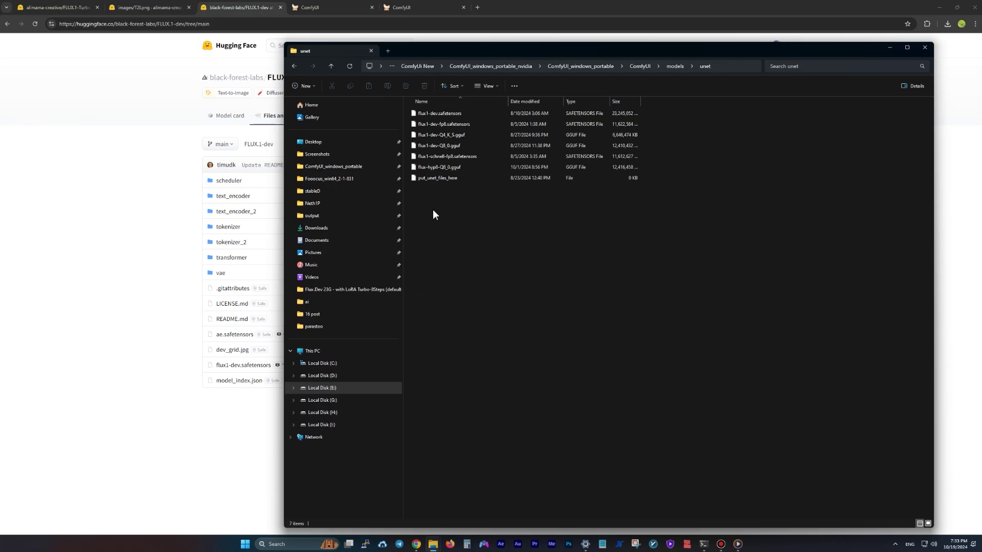
{"action": "left_click", "coordinate": [523, 113]}
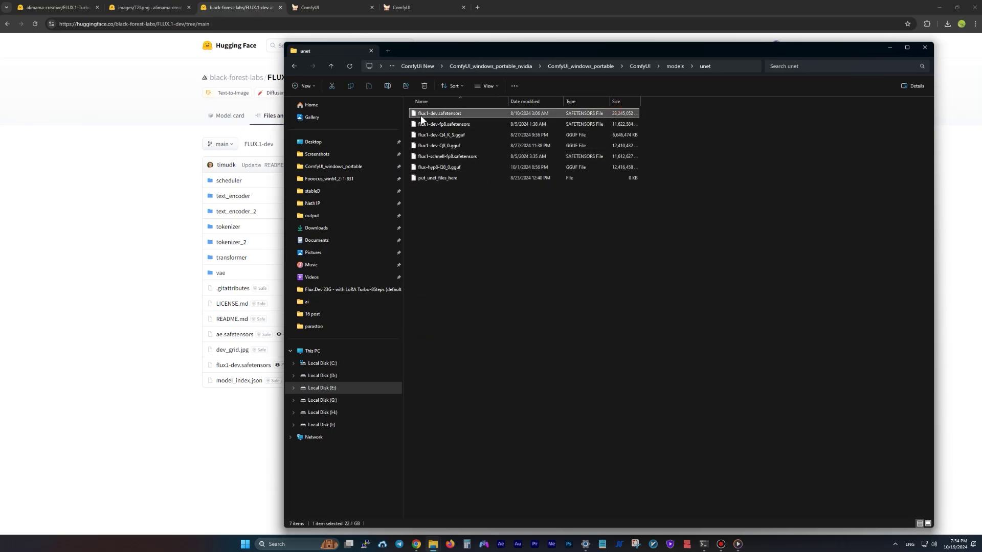
Refresh ComfyUI's model lists and load flux1-dev.safetensors with fp8_e5m2 weight dtype.
{"action": "left_click", "coordinate": [323, 6]}
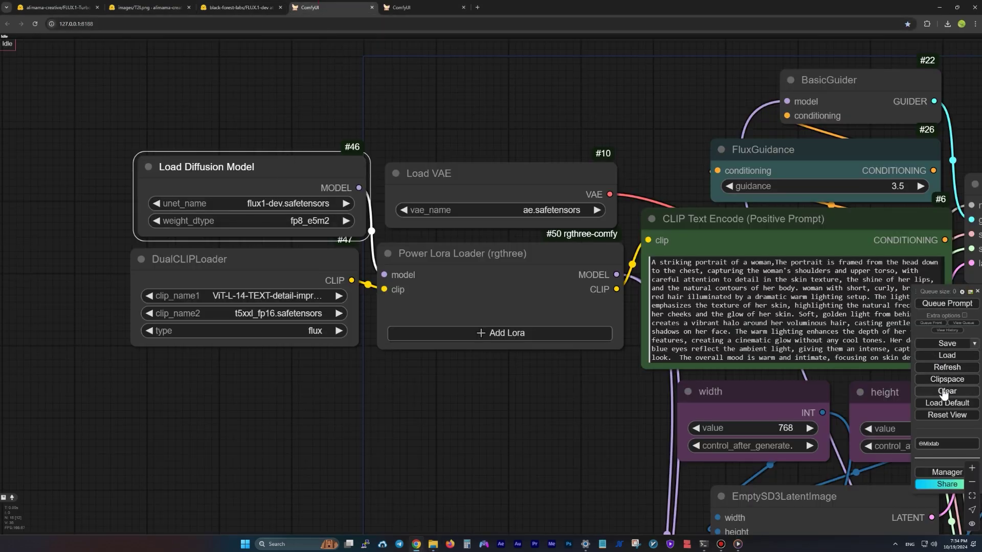
{"action": "left_click", "coordinate": [942, 368]}
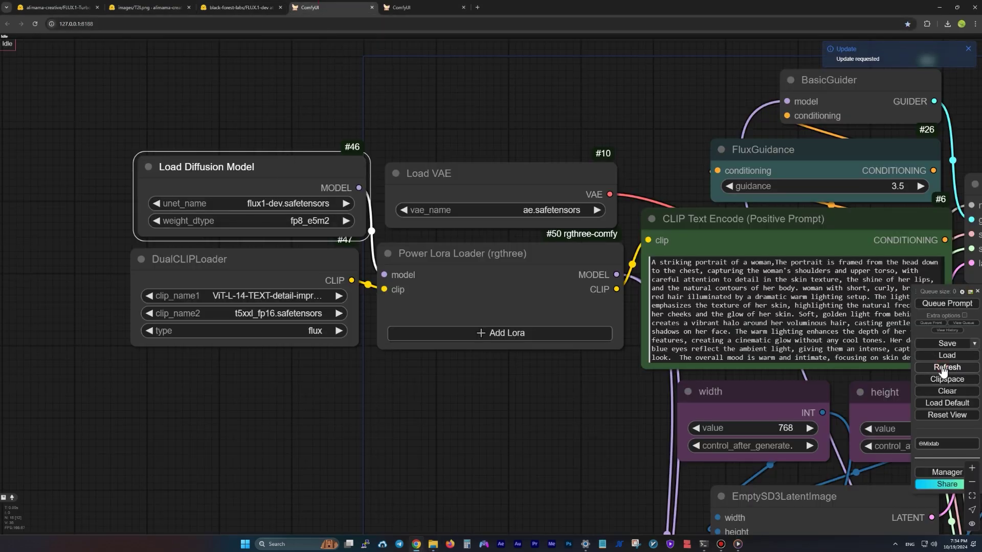
{"action": "left_click", "coordinate": [283, 204]}
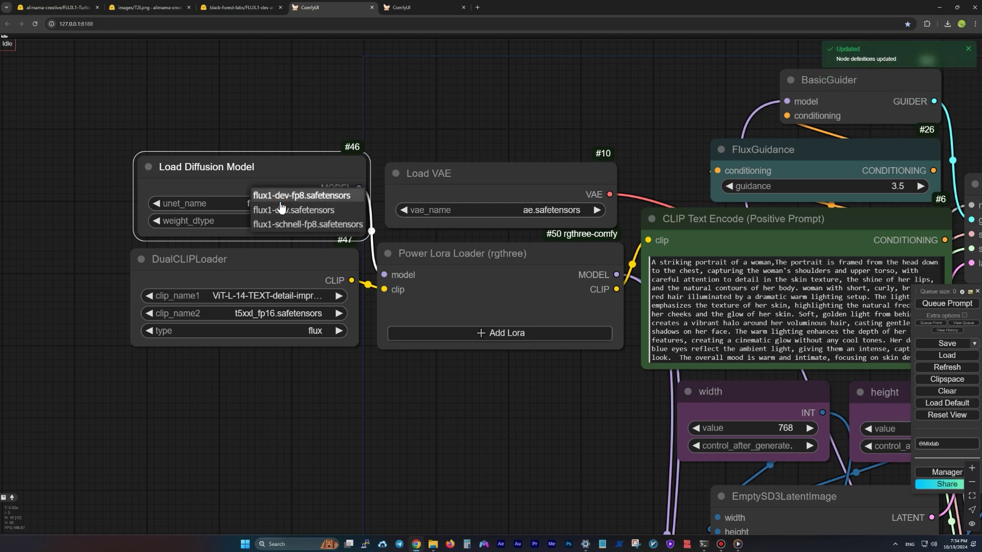
{"action": "left_click", "coordinate": [274, 210]}
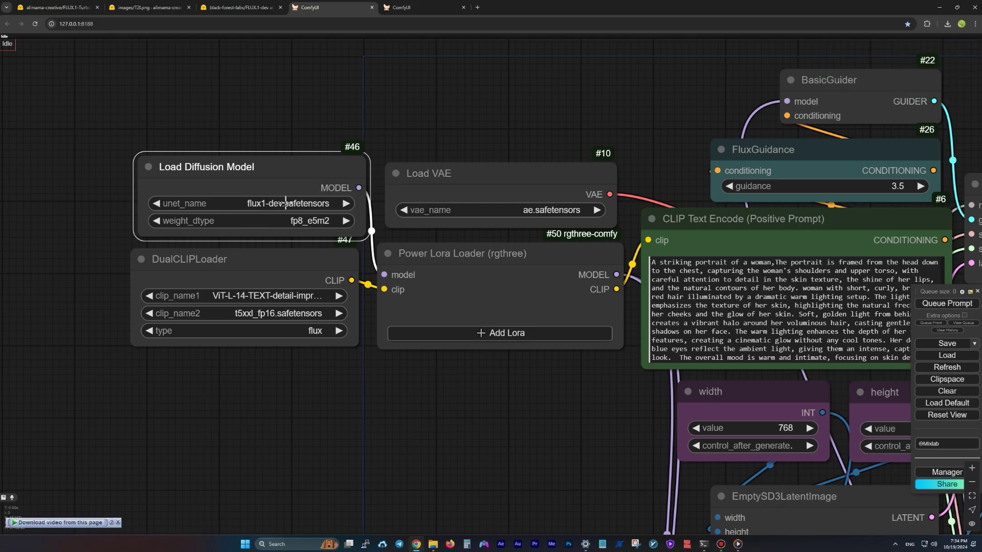
{"action": "left_click", "coordinate": [310, 222]}
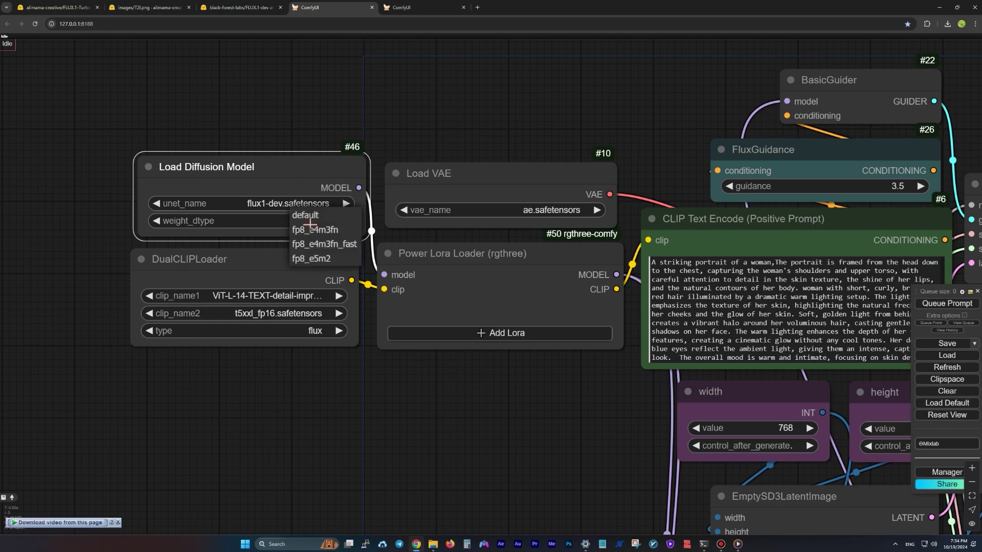
{"action": "left_click", "coordinate": [313, 261]}
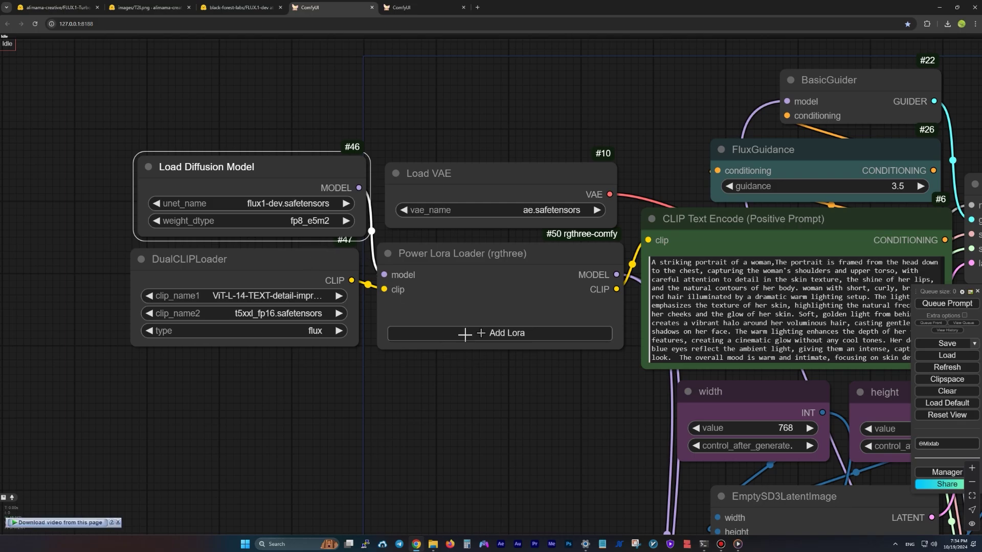
Add the Flux-Turbo-8 step LoRA to the Power Lora Loader at strength 1.00.
{"action": "left_click_drag", "start_coordinate": [475, 275], "coordinate": [480, 271]}
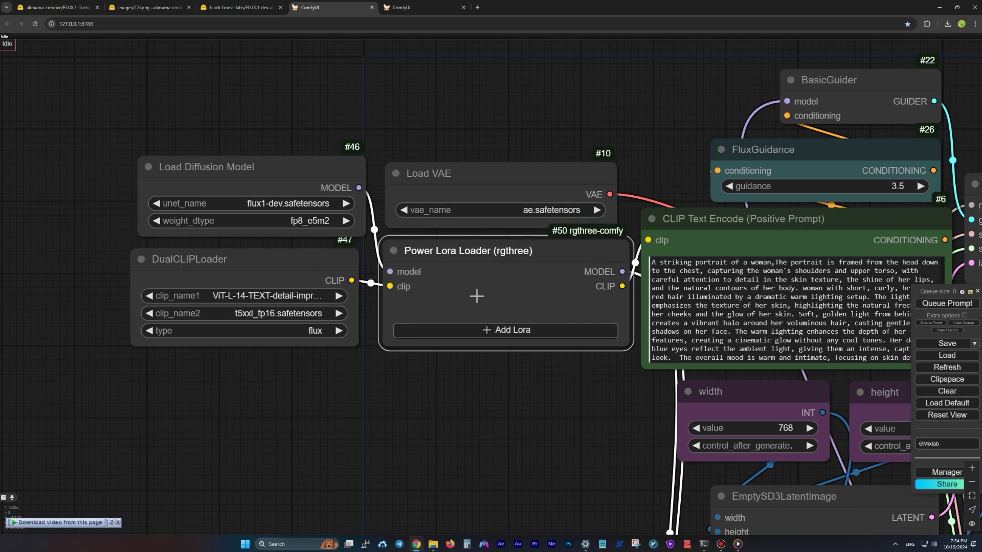
{"action": "left_click", "coordinate": [493, 331]}
{"action": "left_click", "coordinate": [473, 308]}
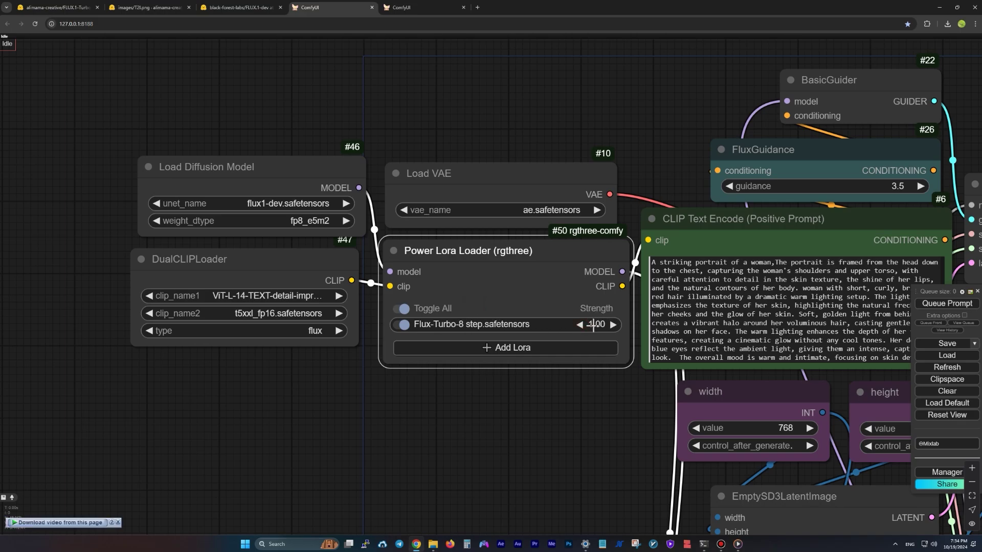
{"action": "left_click_drag", "start_coordinate": [593, 326], "coordinate": [581, 325]}
Set the sampler to 8 sampling steps.
{"action": "left_click_drag", "start_coordinate": [603, 397], "coordinate": [296, 112]}
{"action": "scroll", "coordinate": [451, 363], "scroll_direction": "down", "scroll_amount": 2}
{"action": "scroll", "coordinate": [546, 431], "scroll_direction": "up", "scroll_amount": 3}
{"action": "left_click", "coordinate": [521, 392]}
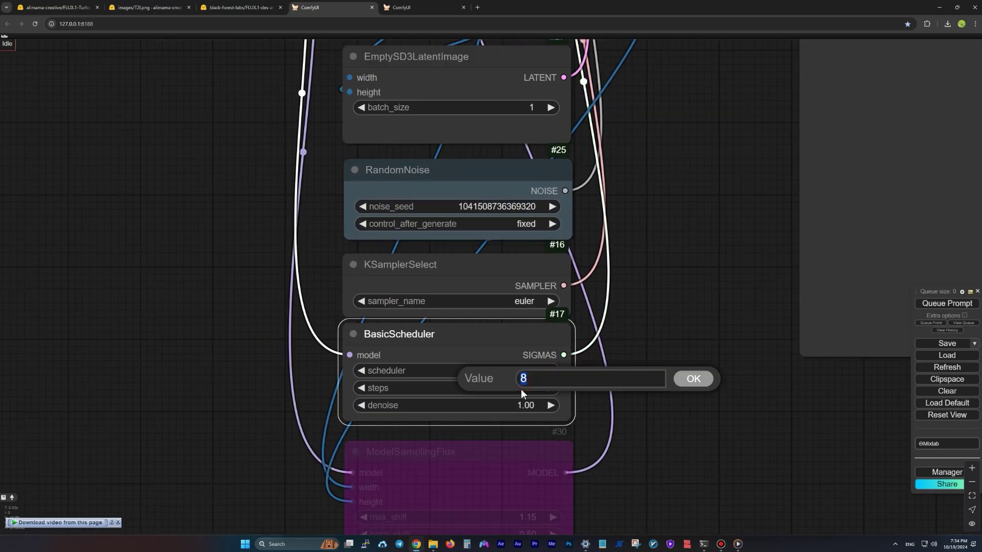
{"action": "key", "text": "Return"}
Check that the image size is 768×1344 and review the prompt nodes.
{"action": "left_click_drag", "start_coordinate": [654, 292], "coordinate": [687, 483]}
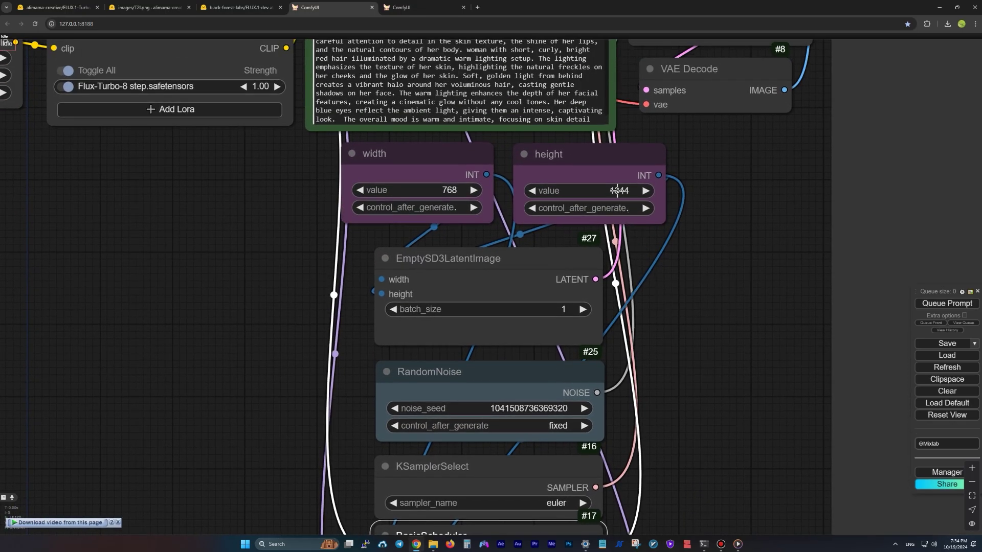
{"action": "left_click", "coordinate": [444, 191]}
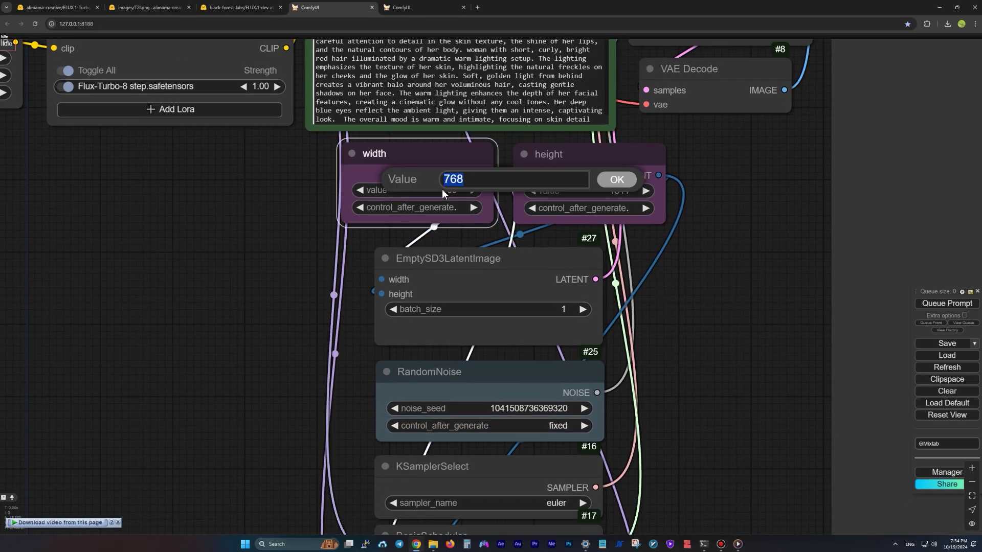
{"action": "left_click", "coordinate": [612, 180]}
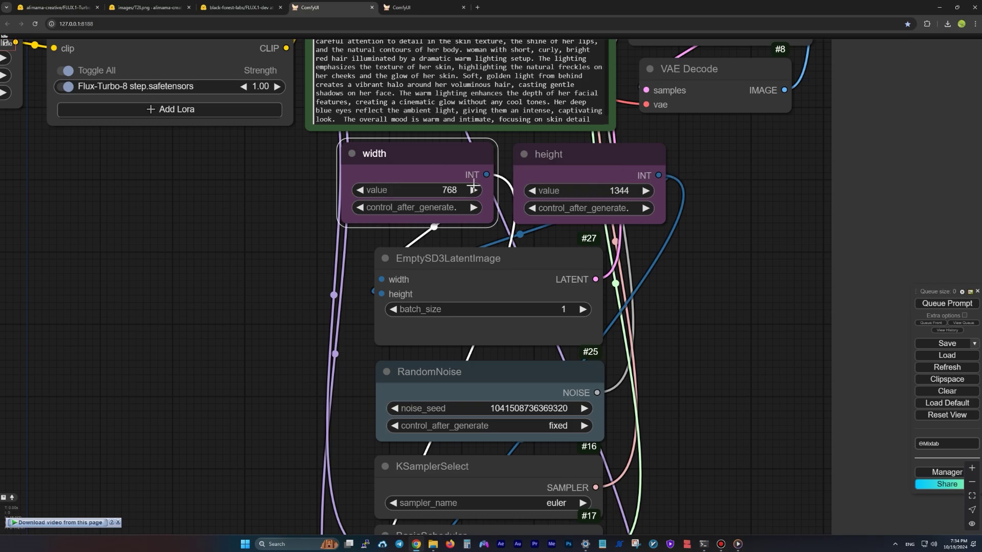
{"action": "left_click_drag", "start_coordinate": [703, 189], "coordinate": [707, 341]}
{"action": "left_click", "coordinate": [407, 209]}
{"action": "left_click_drag", "start_coordinate": [350, 186], "coordinate": [523, 237]}
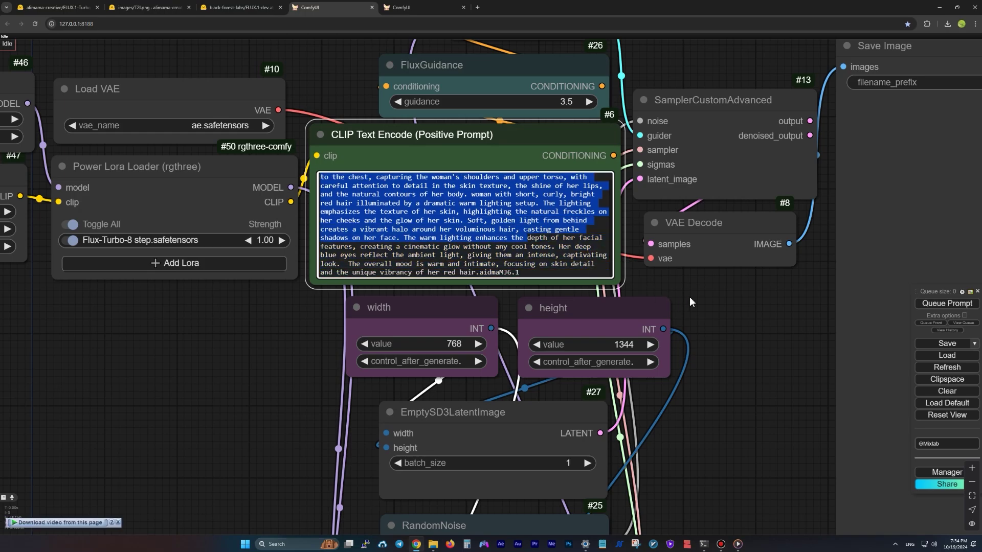
{"action": "left_click_drag", "start_coordinate": [690, 302], "coordinate": [345, 410]}
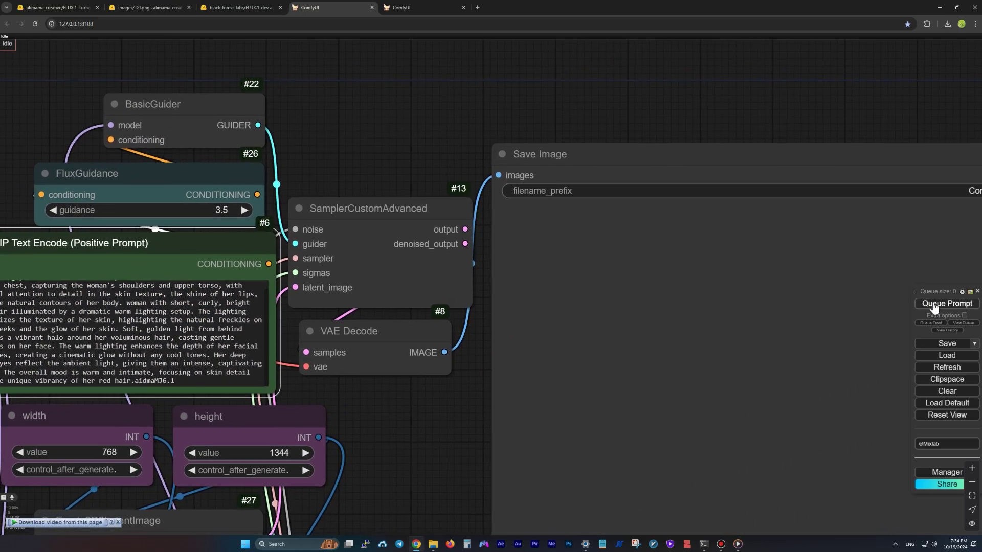
Queue the generation and pan back to the Load Diffusion Model node.
{"action": "left_click", "coordinate": [947, 303]}
{"action": "scroll", "coordinate": [406, 415], "scroll_direction": "down", "scroll_amount": 1}
{"action": "left_click_drag", "start_coordinate": [403, 428], "coordinate": [516, 389]}
{"action": "scroll", "coordinate": [105, 362], "scroll_direction": "down", "scroll_amount": 2}
{"action": "left_click_drag", "start_coordinate": [97, 362], "coordinate": [382, 378]}
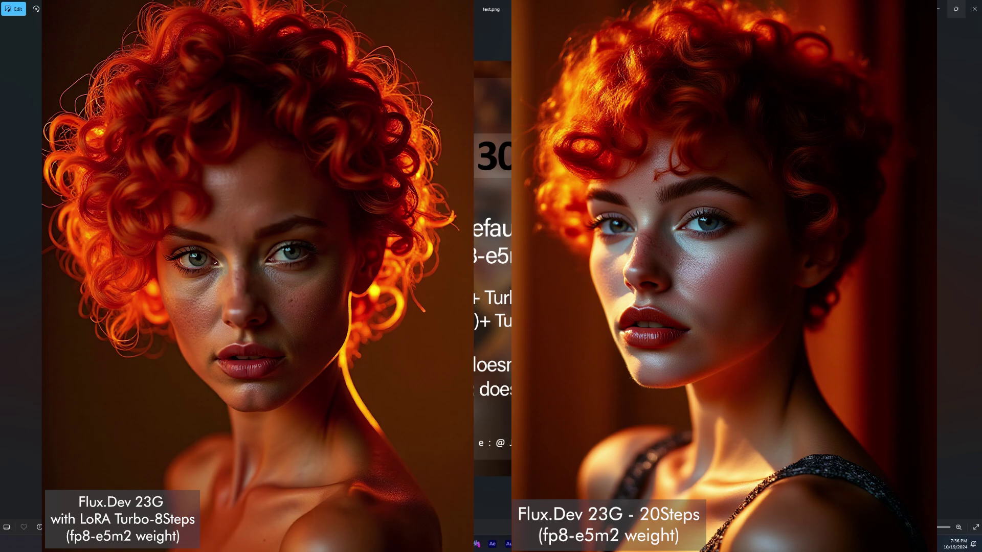
Close the image viewer behind the side-by-side comparison.
{"action": "left_click", "coordinate": [974, 9]}
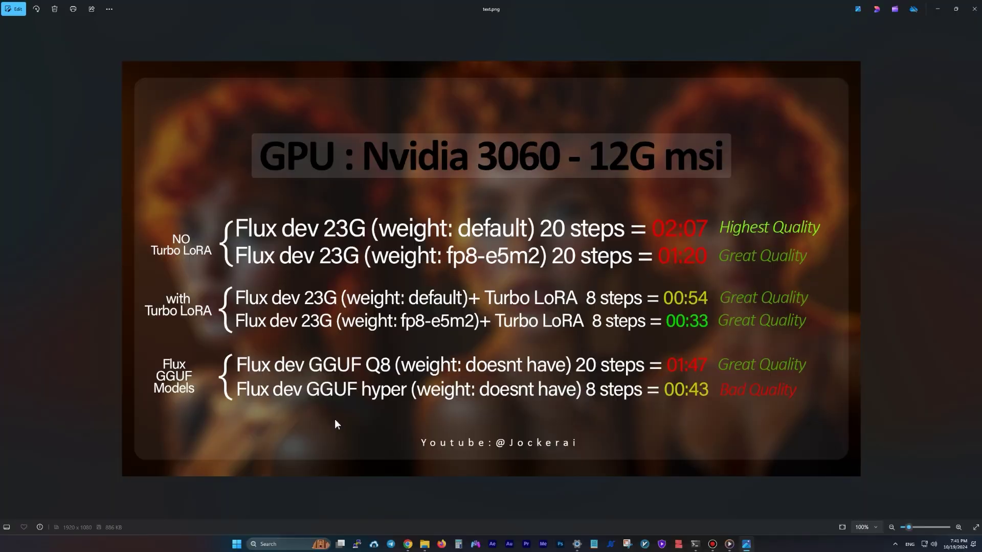
Close the timing comparison image and switch weight_dtype to fp8_e5m2 in ComfyUI.
{"action": "left_click", "coordinate": [974, 9]}
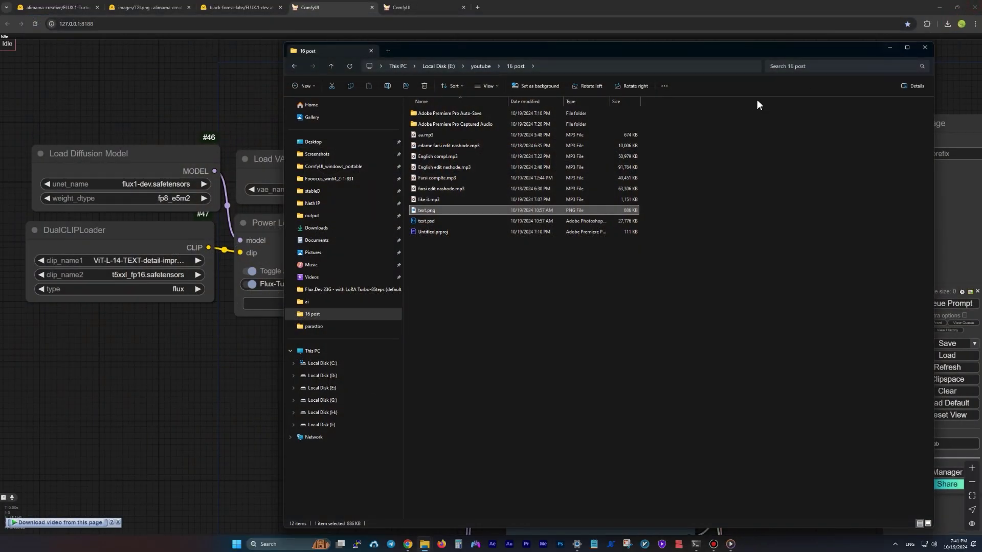
{"action": "left_click", "coordinate": [279, 342]}
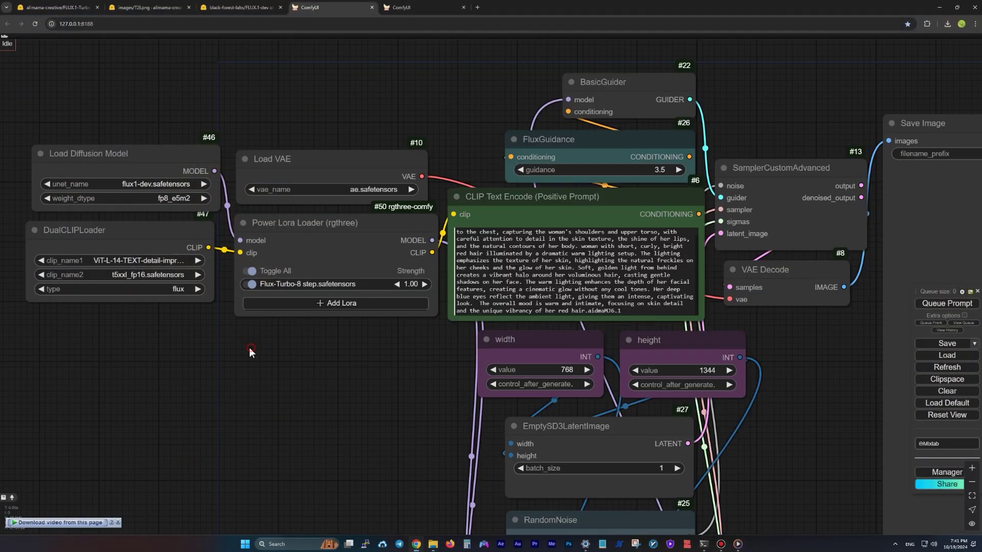
{"action": "left_click", "coordinate": [179, 201]}
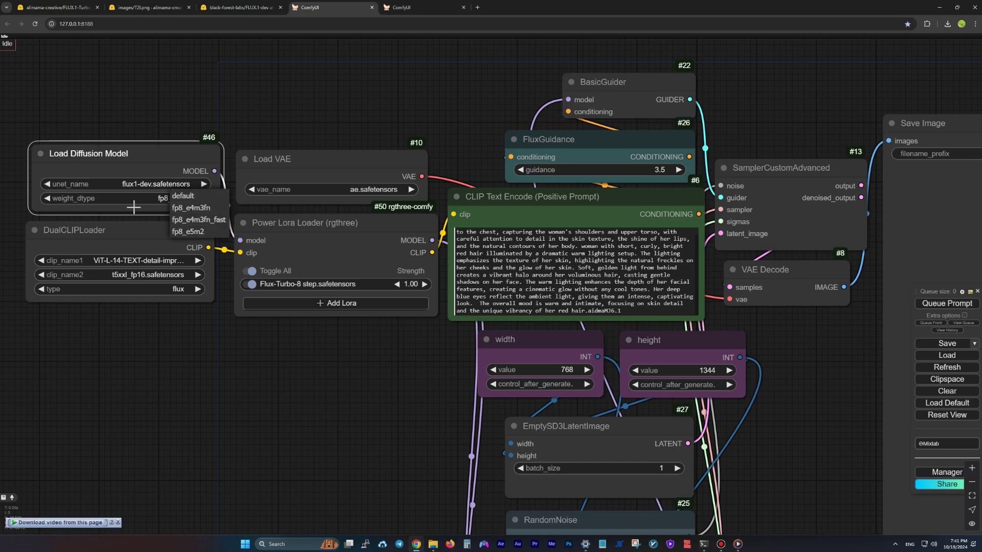
{"action": "left_click", "coordinate": [187, 231]}
Change the Load Diffusion Model weight_dtype to default.
{"action": "scroll", "coordinate": [230, 232], "scroll_direction": "up", "scroll_amount": 2}
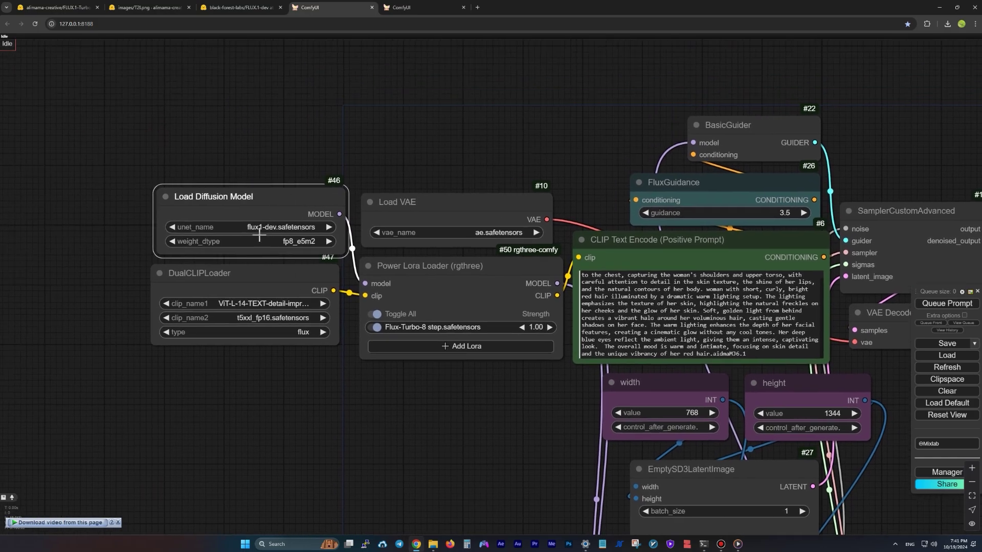
{"action": "scroll", "coordinate": [259, 235], "scroll_direction": "up", "scroll_amount": 2}
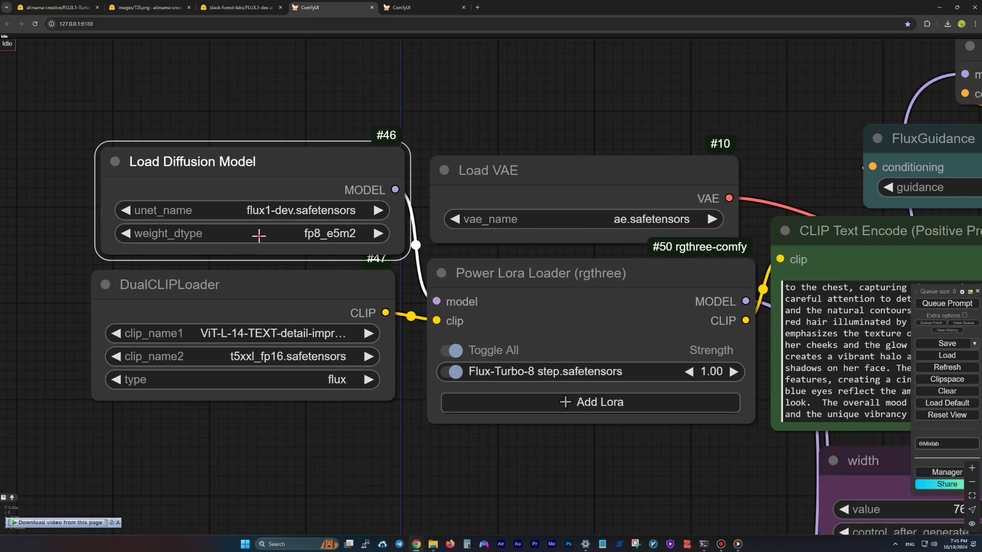
{"action": "left_click", "coordinate": [259, 233]}
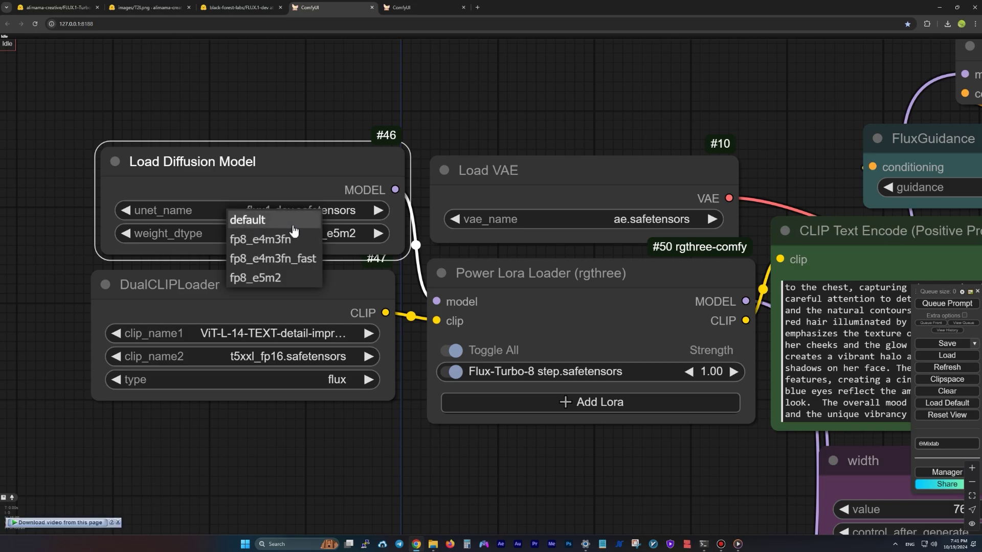
{"action": "left_click", "coordinate": [271, 223]}
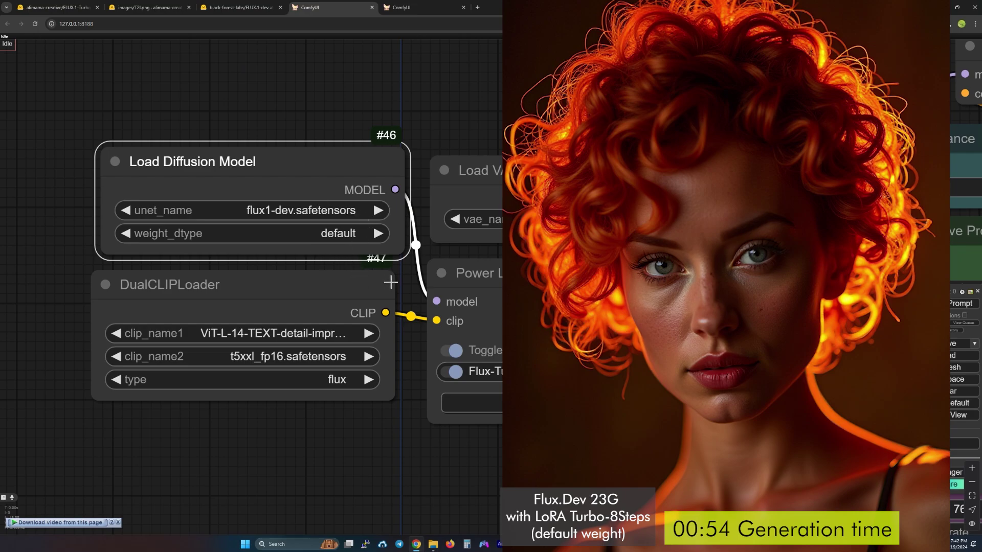
{"action": "scroll", "coordinate": [327, 275], "scroll_direction": "down", "scroll_amount": 2}
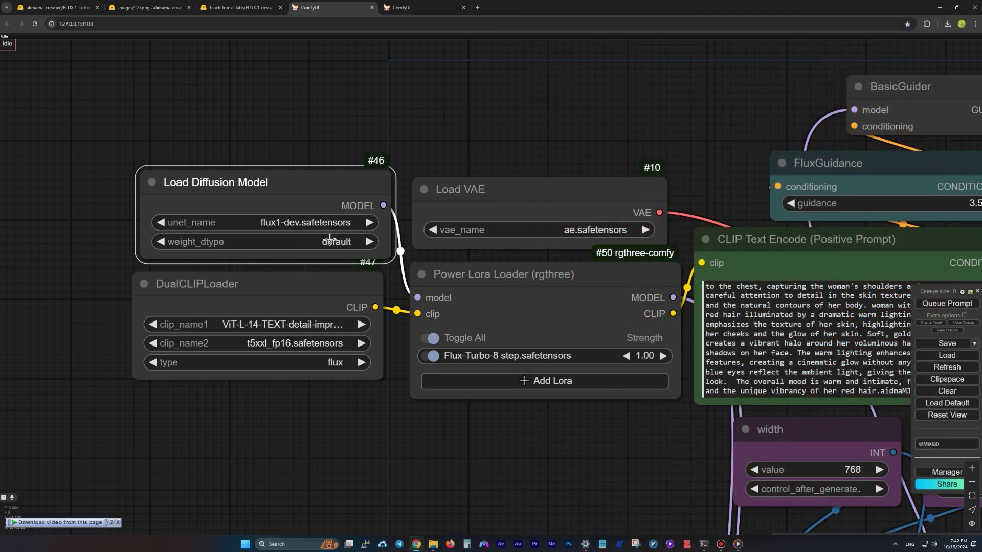
Try weight_dtype fp8_e4m3fn, then fp8_e4m3fn_fast, on the Load Diffusion Model.
{"action": "left_click", "coordinate": [328, 241]}
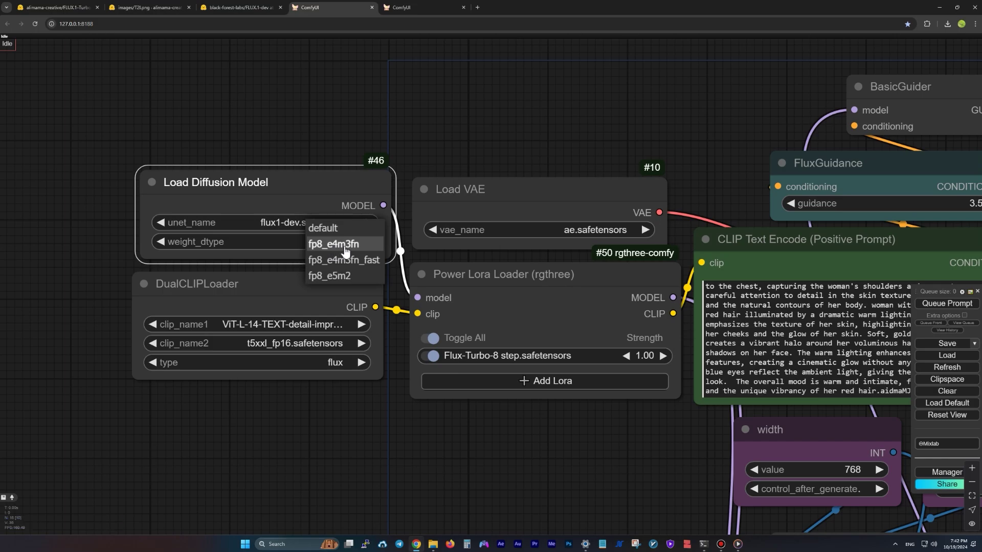
{"action": "left_click", "coordinate": [348, 246]}
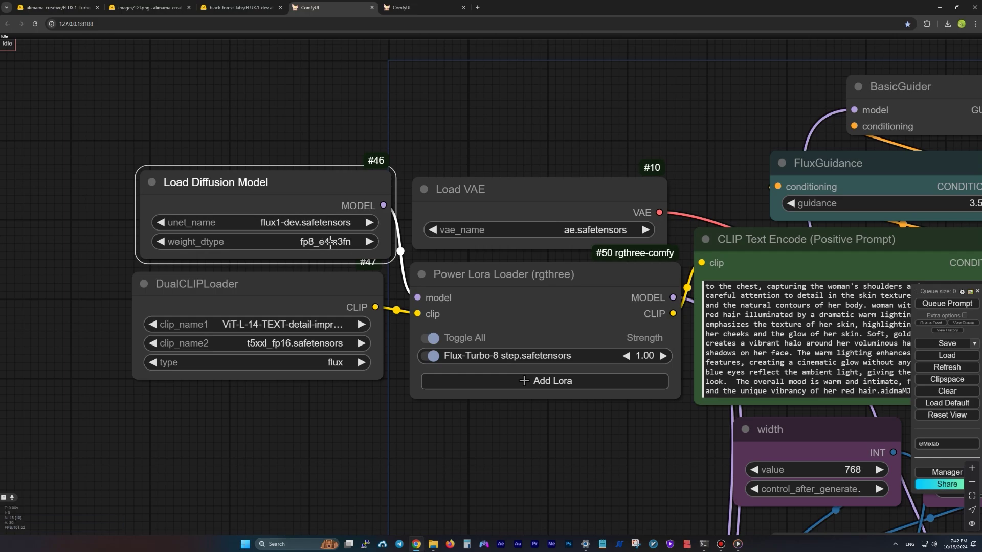
{"action": "left_click", "coordinate": [328, 242]}
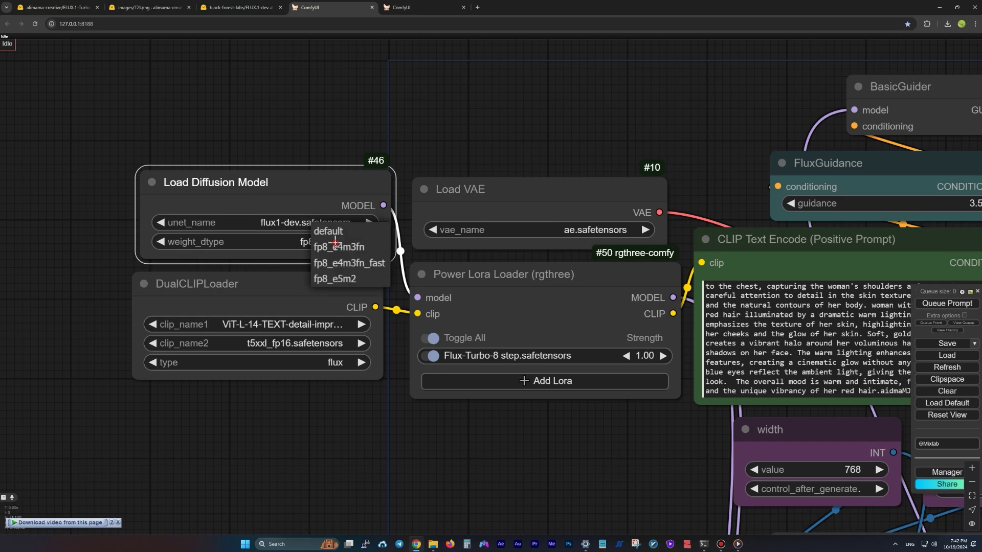
{"action": "left_click", "coordinate": [361, 267]}
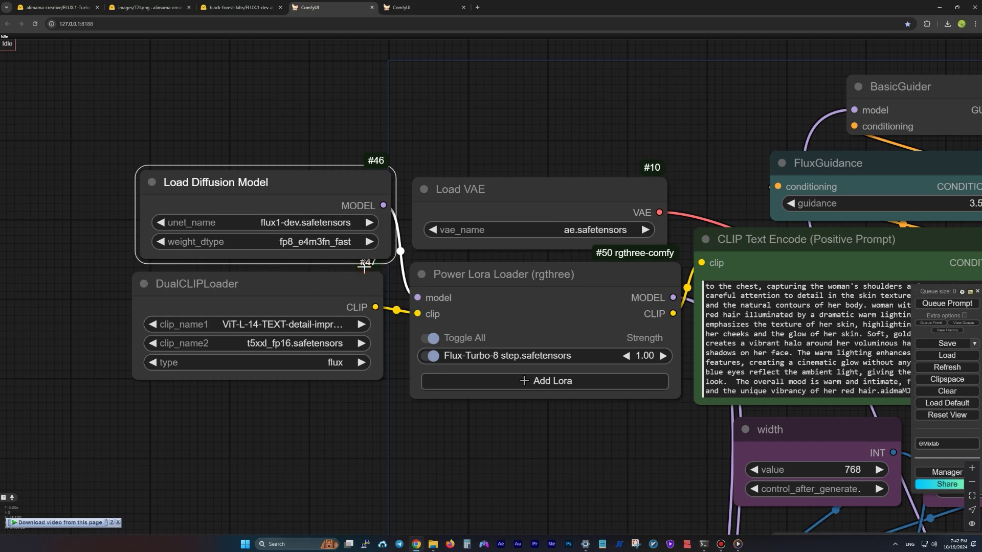
{"action": "left_click", "coordinate": [300, 241]}
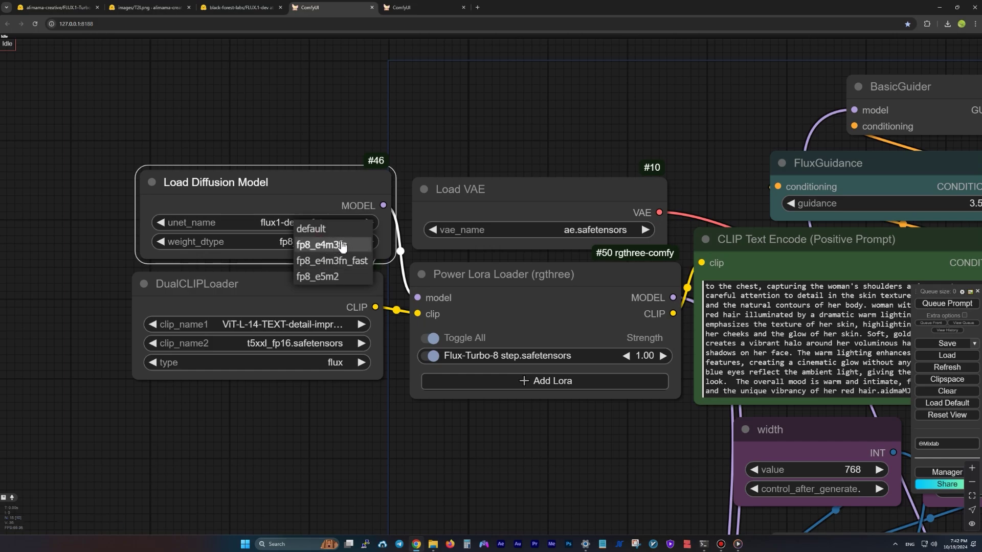
{"action": "left_click", "coordinate": [350, 265]}
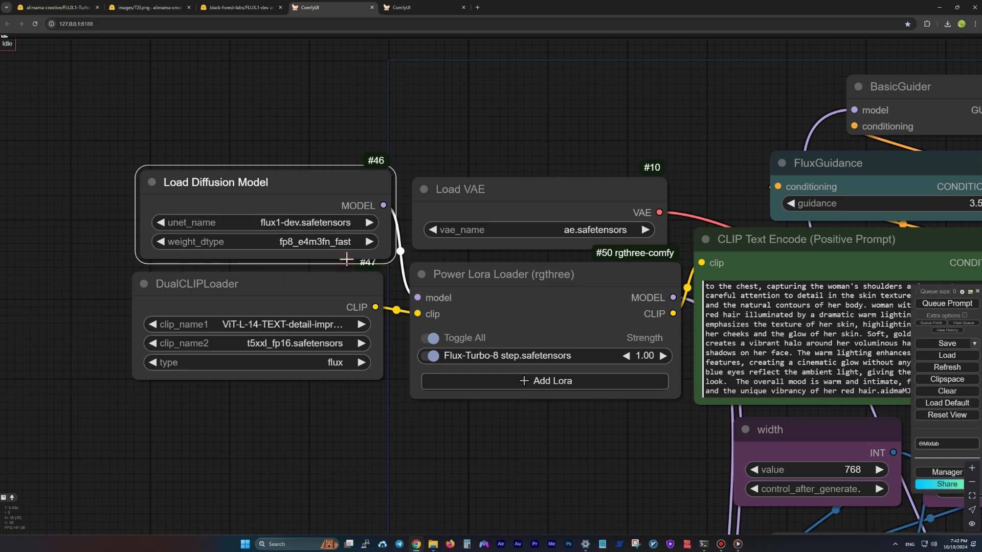
Switch weight_dtype to fp8_e5m2 and zoom out to show the whole workflow.
{"action": "left_click", "coordinate": [326, 241]}
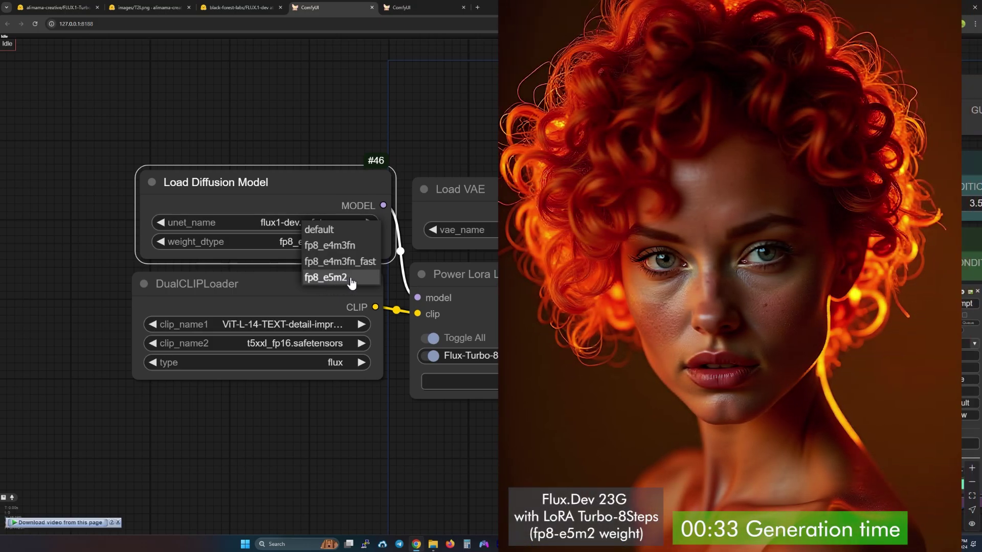
{"action": "left_click", "coordinate": [349, 278]}
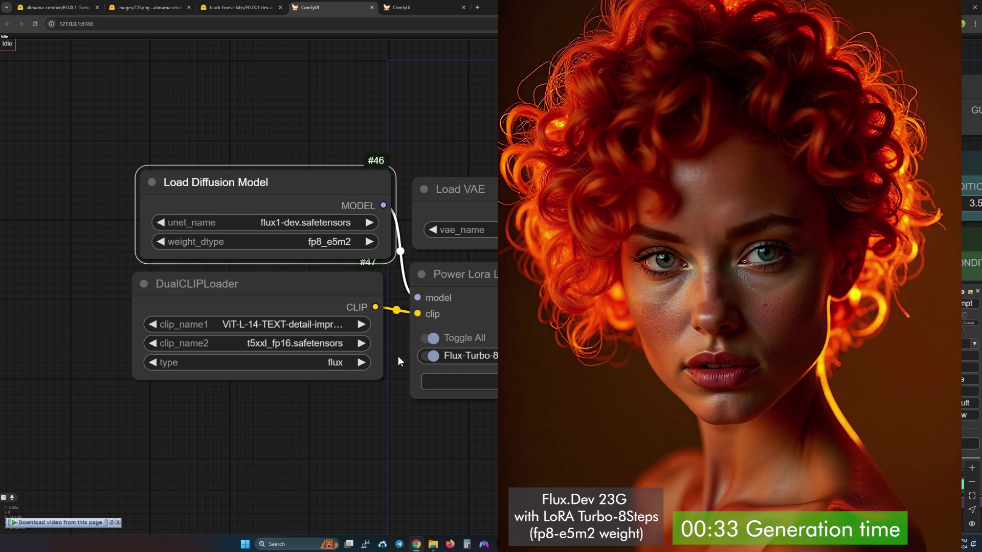
{"action": "scroll", "coordinate": [398, 368], "scroll_direction": "down", "scroll_amount": 3}
{"action": "left_click_drag", "start_coordinate": [484, 406], "coordinate": [357, 347]}
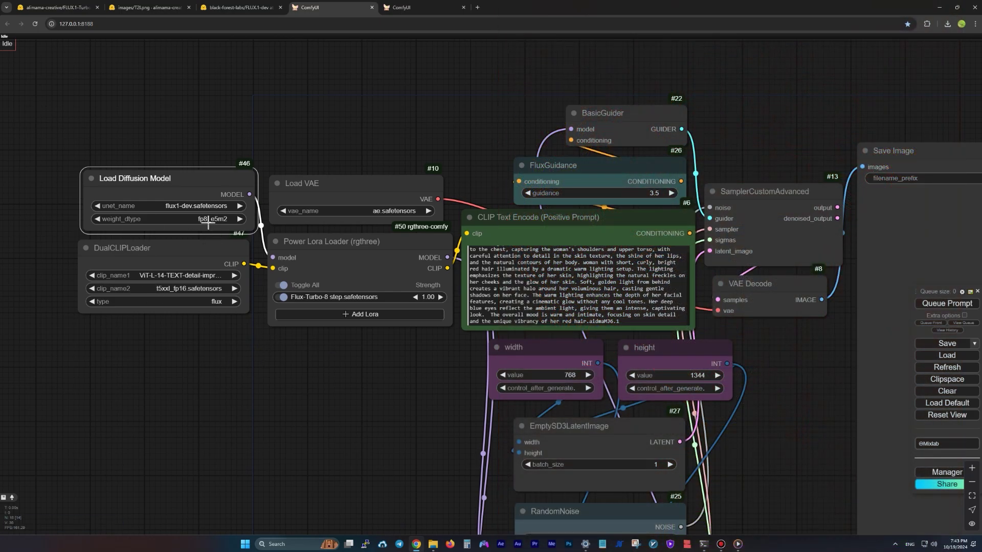
Return weight_dtype to default, then switch to the FLUX.1-dev Hugging Face page.
{"action": "left_click", "coordinate": [208, 221]}
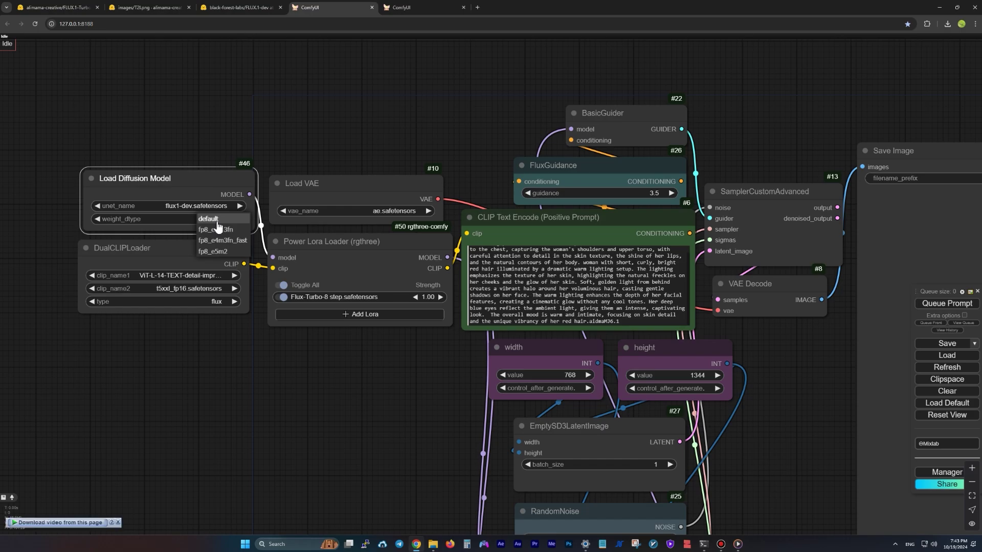
{"action": "left_click", "coordinate": [218, 220]}
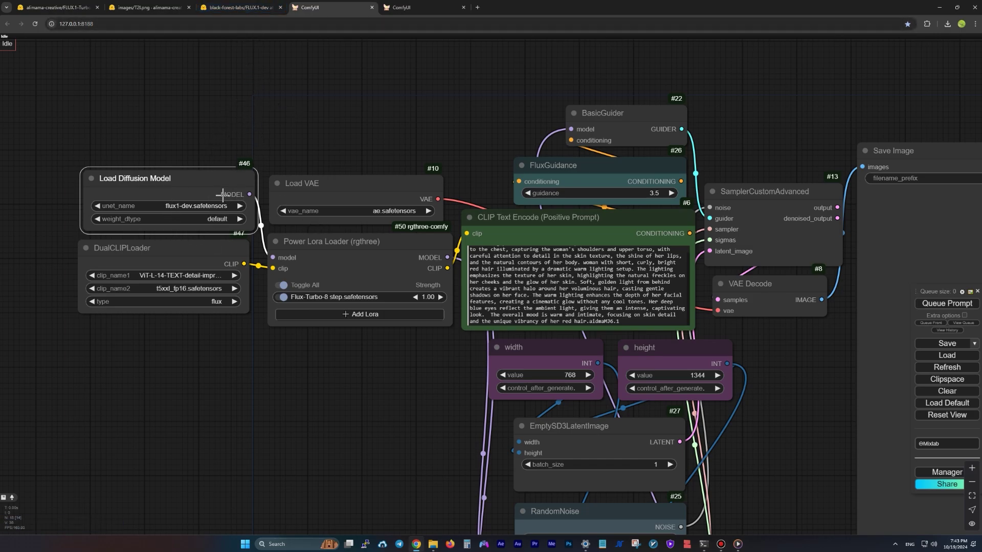
{"action": "key", "text": "ctrl+Page_Up"}
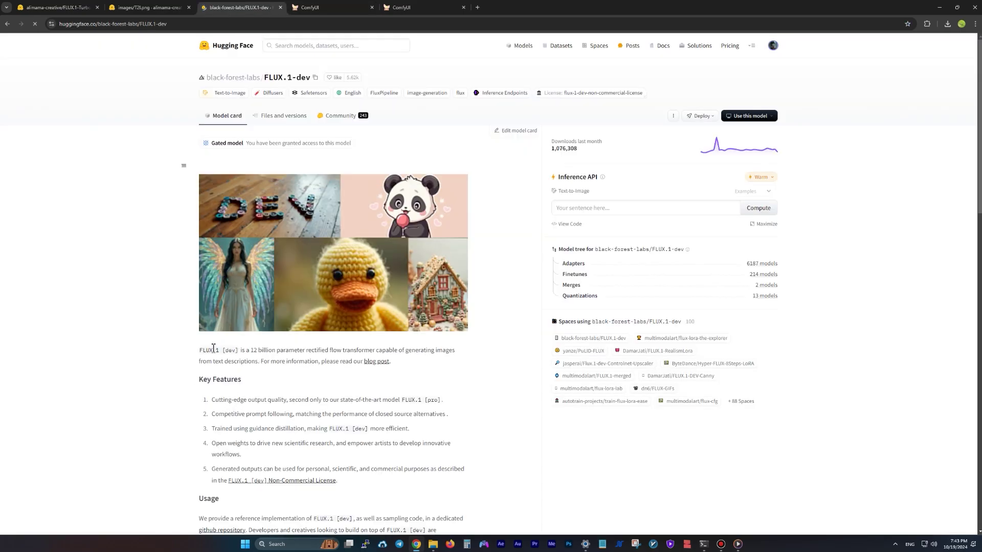
Highlight the 12 billion parameter model description, then go back to the ComfyUI tab.
{"action": "left_click_drag", "start_coordinate": [199, 351], "coordinate": [308, 351]}
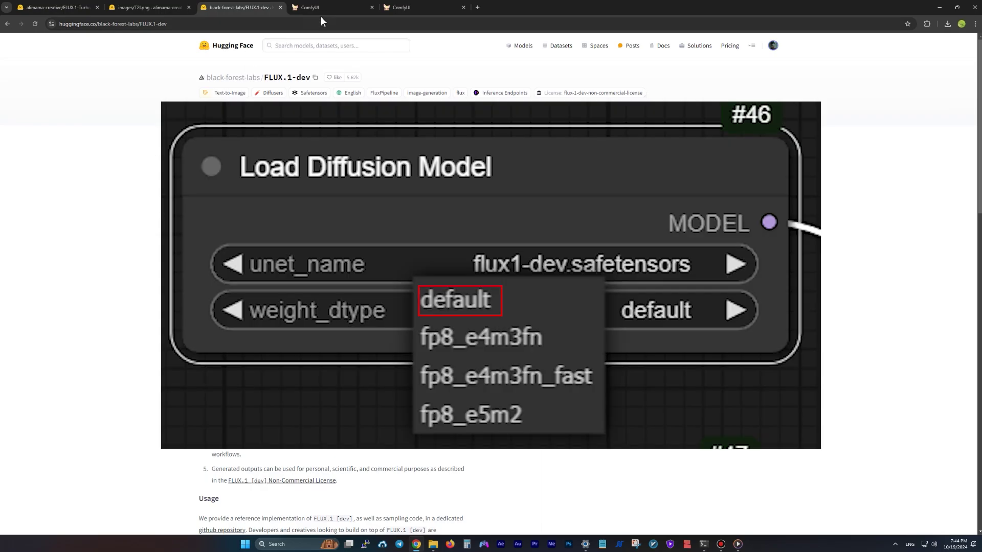
{"action": "left_click", "coordinate": [330, 10]}
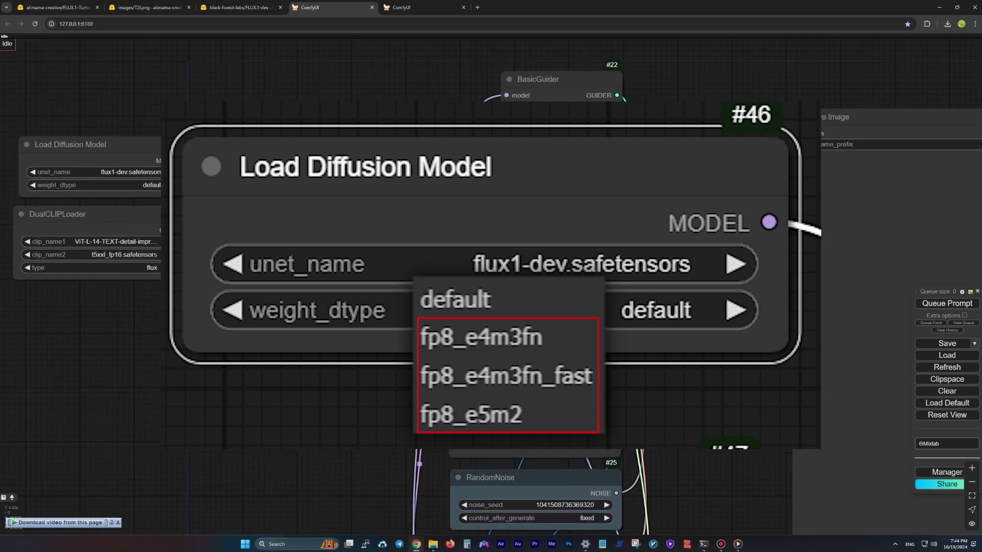
{"action": "left_click_drag", "start_coordinate": [422, 291], "coordinate": [464, 431]}
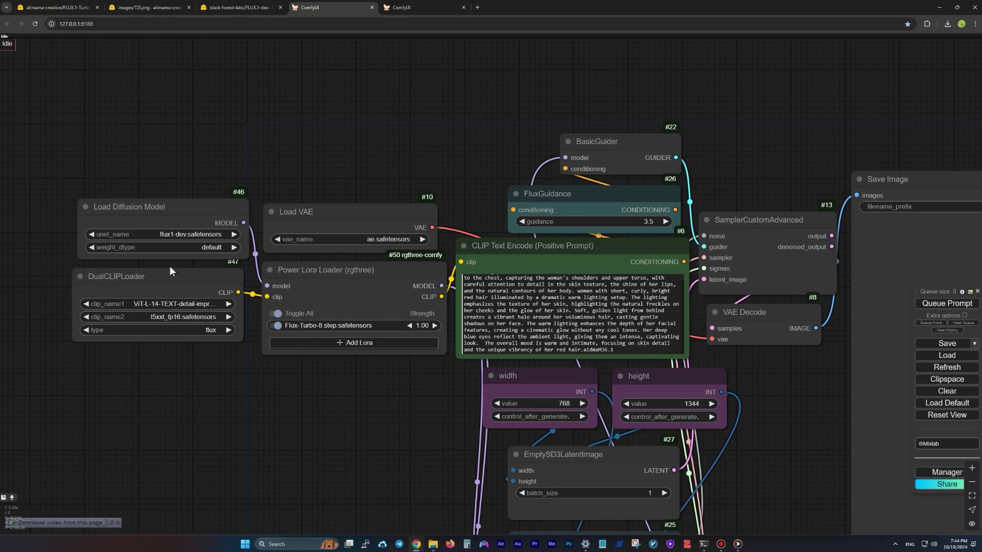
{"action": "scroll", "coordinate": [426, 395], "scroll_direction": "down", "scroll_amount": 3}
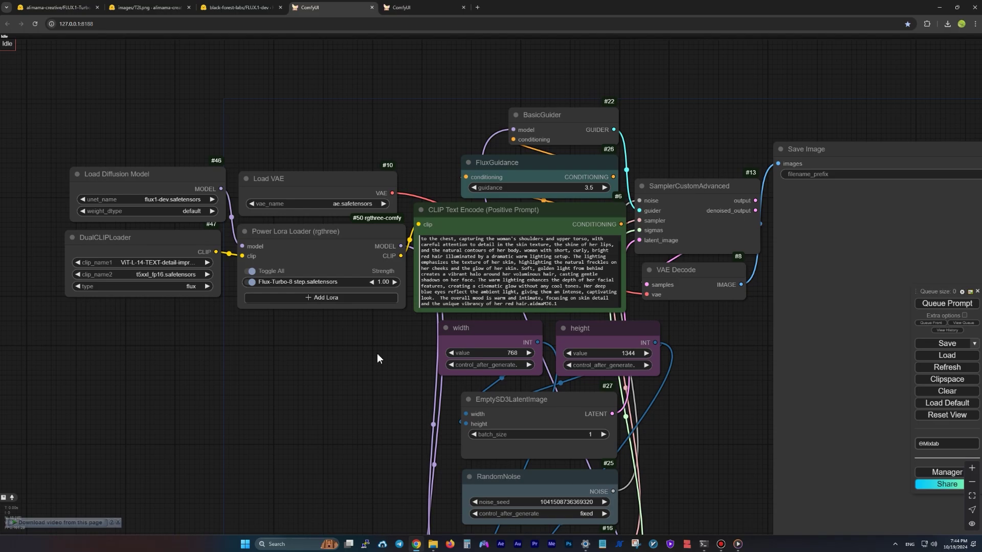
{"action": "left_click_drag", "start_coordinate": [376, 353], "coordinate": [302, 249]}
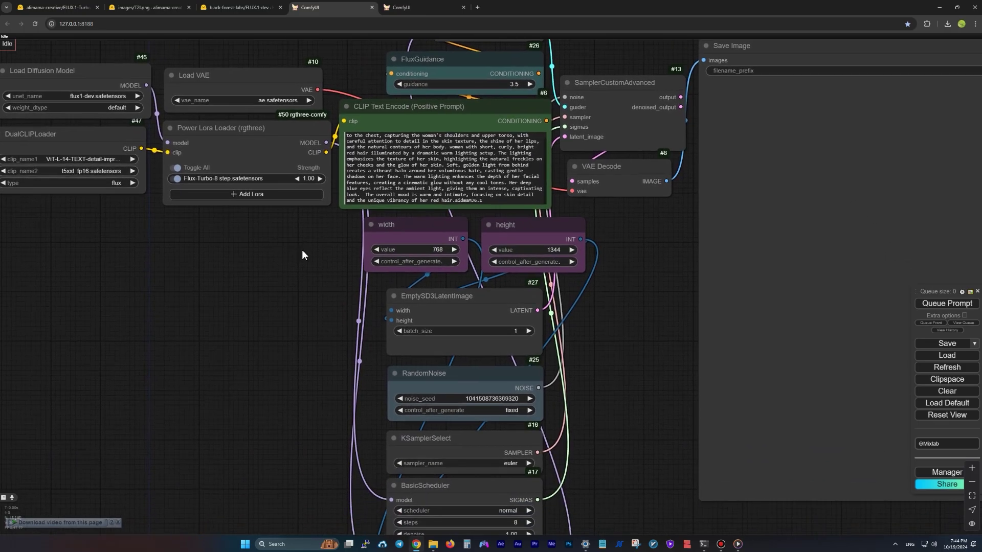
{"action": "left_click", "coordinate": [477, 397]}
{"action": "left_click", "coordinate": [608, 392]}
{"action": "left_click_drag", "start_coordinate": [566, 159], "coordinate": [592, 242]}
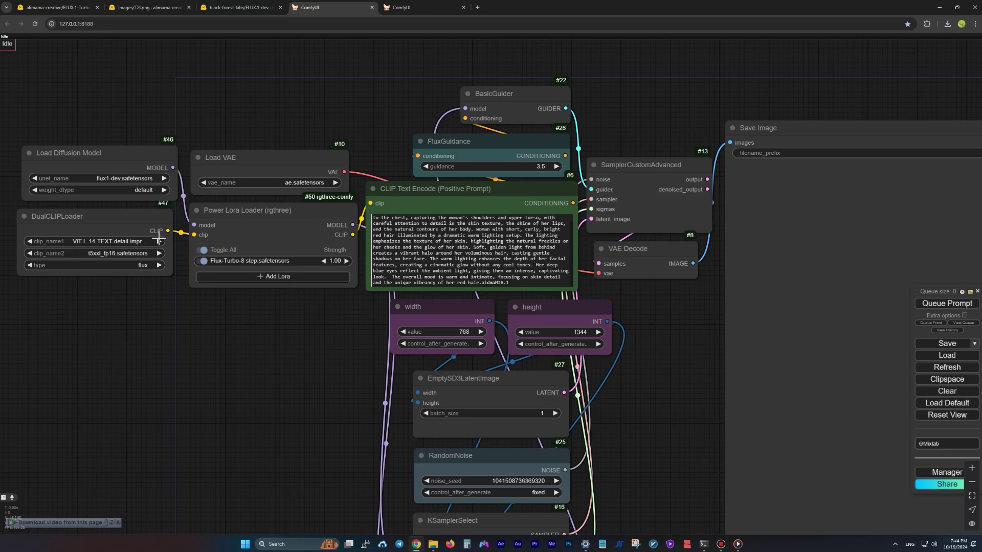
{"action": "left_click_drag", "start_coordinate": [476, 271], "coordinate": [405, 233]}
{"action": "left_click", "coordinate": [439, 249]}
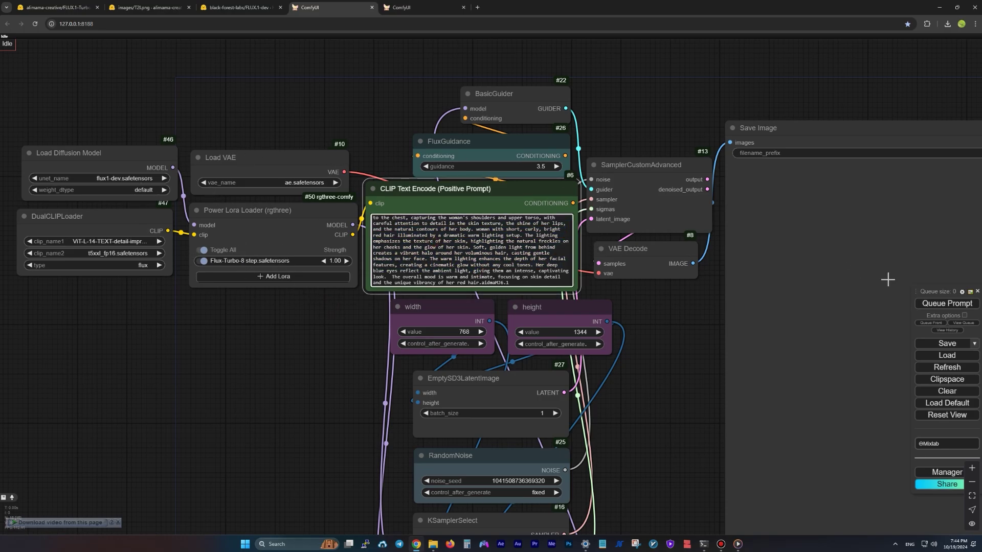
Queue the workflow, cancel the running job from the queue list, and queue it again.
{"action": "left_click", "coordinate": [946, 304]}
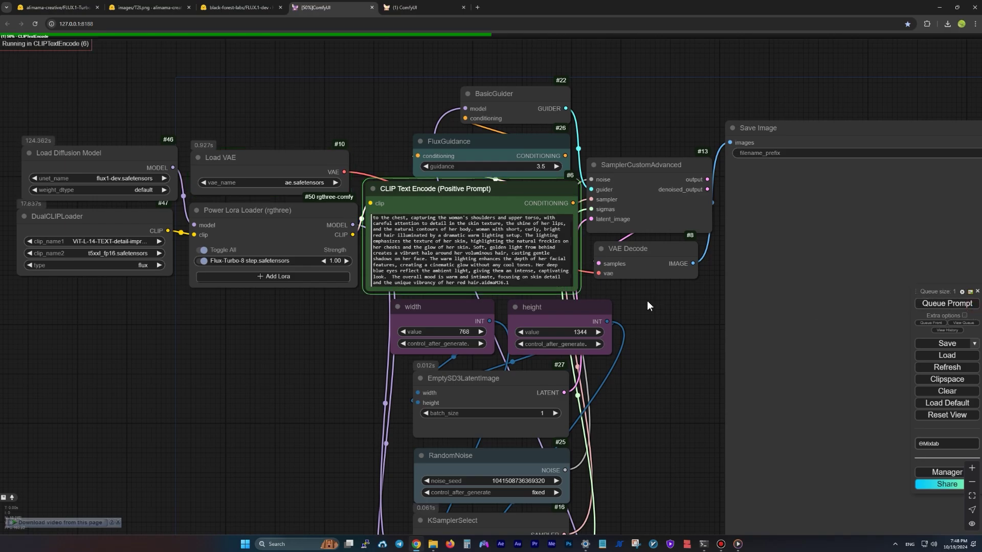
{"action": "scroll", "coordinate": [647, 300], "scroll_direction": "up", "scroll_amount": 3}
{"action": "left_click_drag", "start_coordinate": [950, 302], "coordinate": [775, 286]}
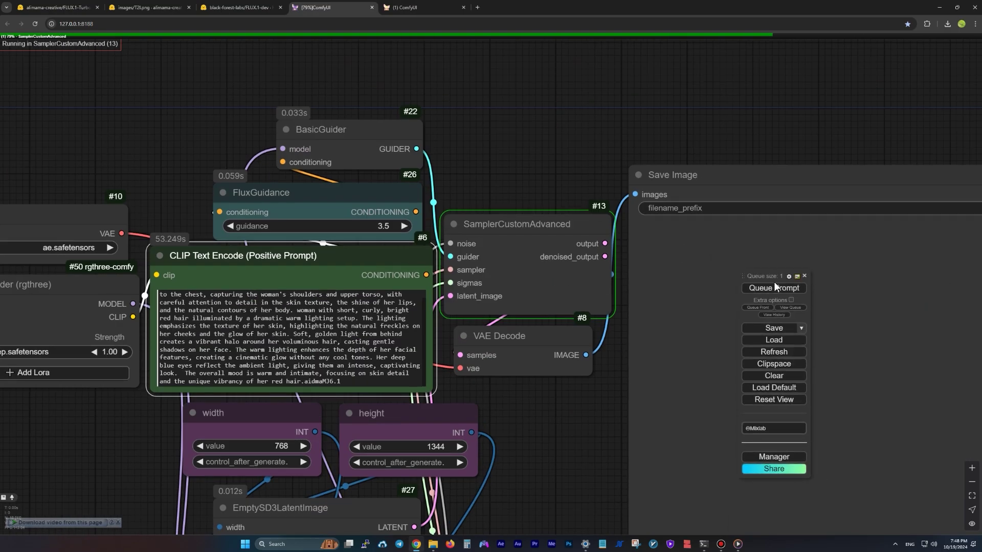
{"action": "left_click", "coordinate": [799, 308]}
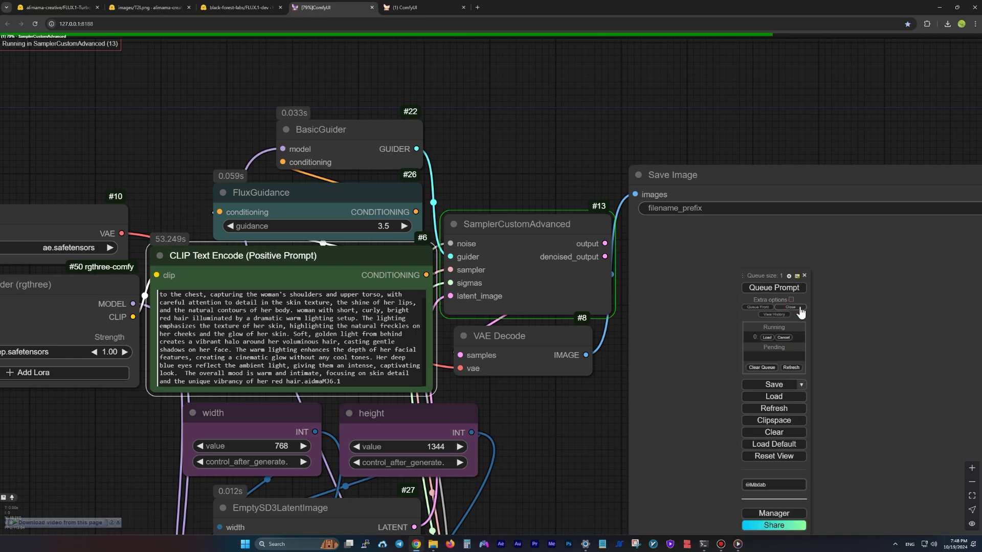
{"action": "left_click", "coordinate": [784, 338]}
{"action": "left_click", "coordinate": [768, 290]}
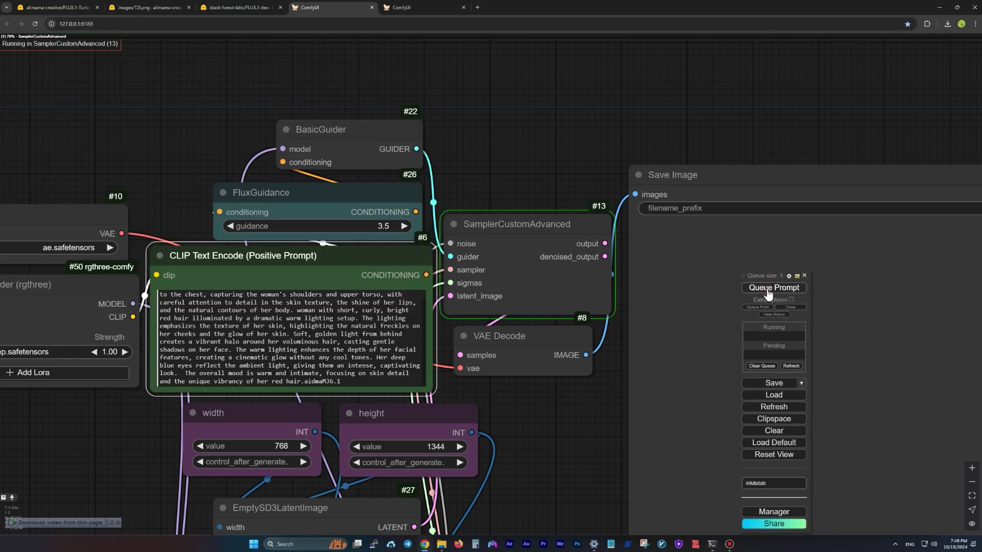